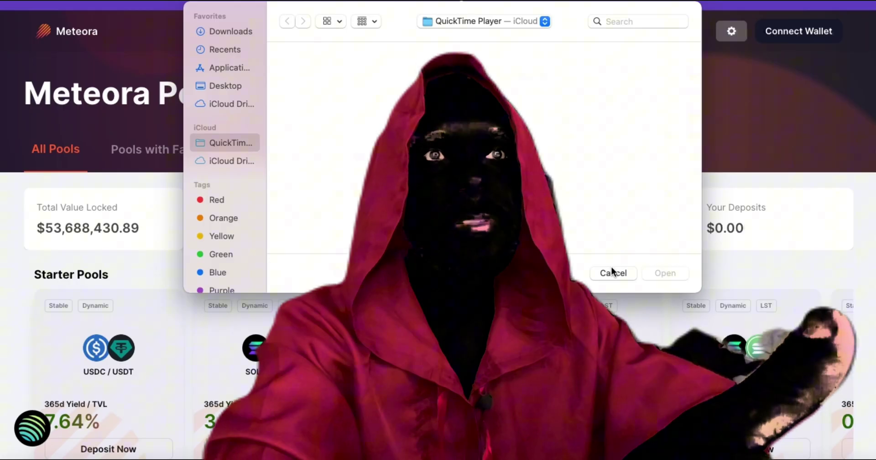
Step: Dismiss the stray QuickTime open dialog and bring up Meteora's Connect Wallet choices
click(613, 273)
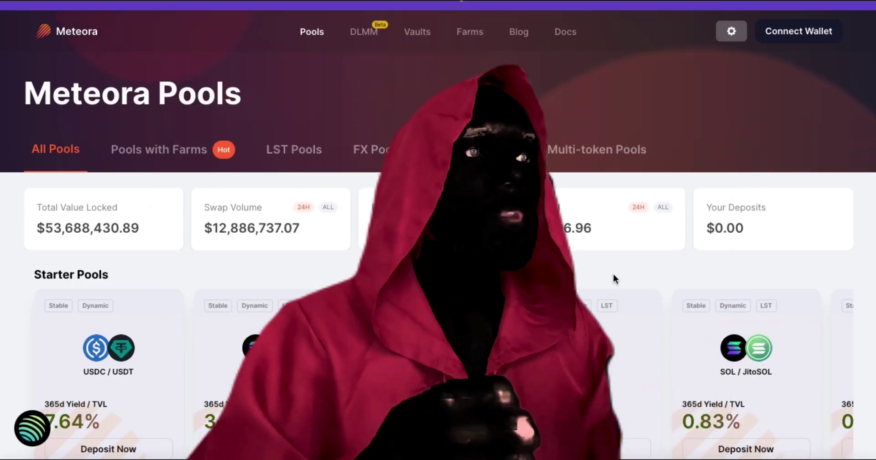
click(797, 30)
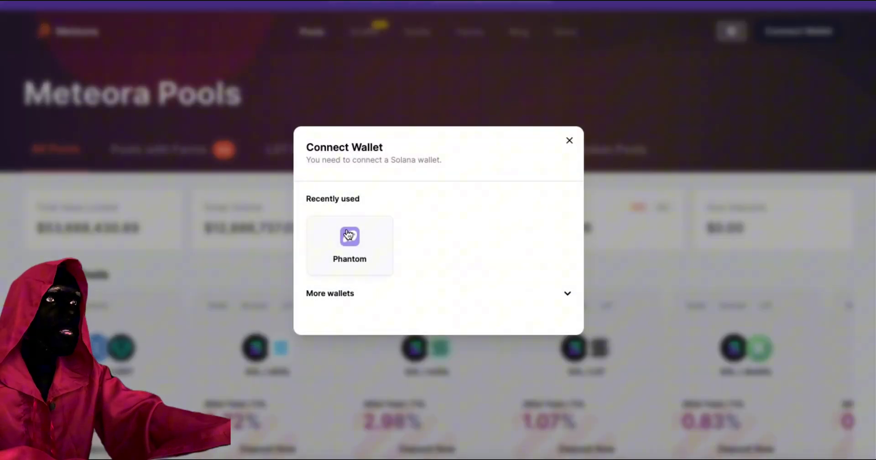
Step: Connect the Phantom wallet so its 5.65 SOL balance appears on Meteora
click(349, 234)
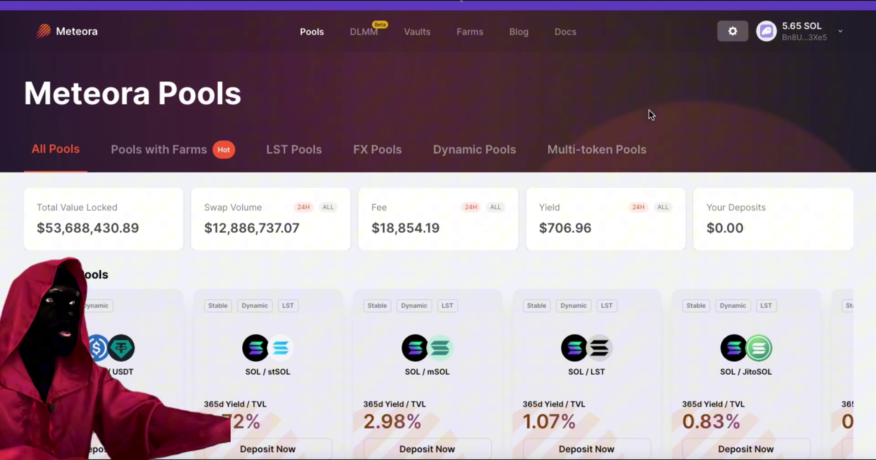
Step: Open the DLMM pool list showing JUP-USDC, JLP-SOL and JUP-SOL pools
scroll(649, 111, down, 1)
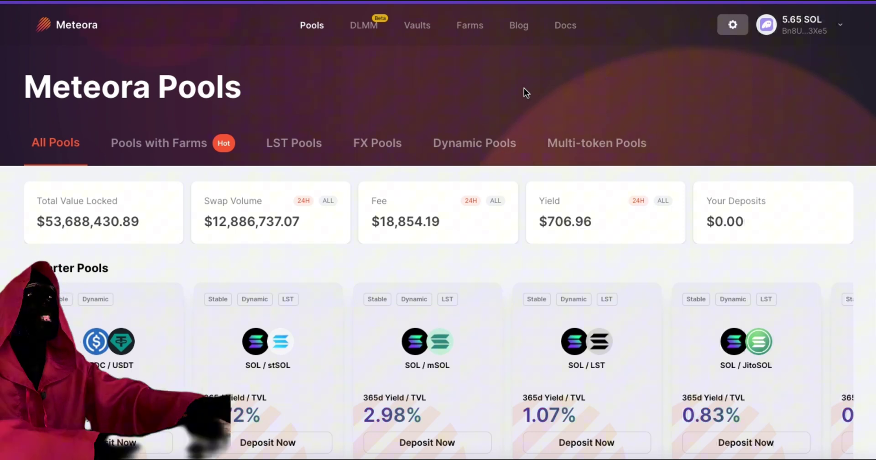
click(372, 32)
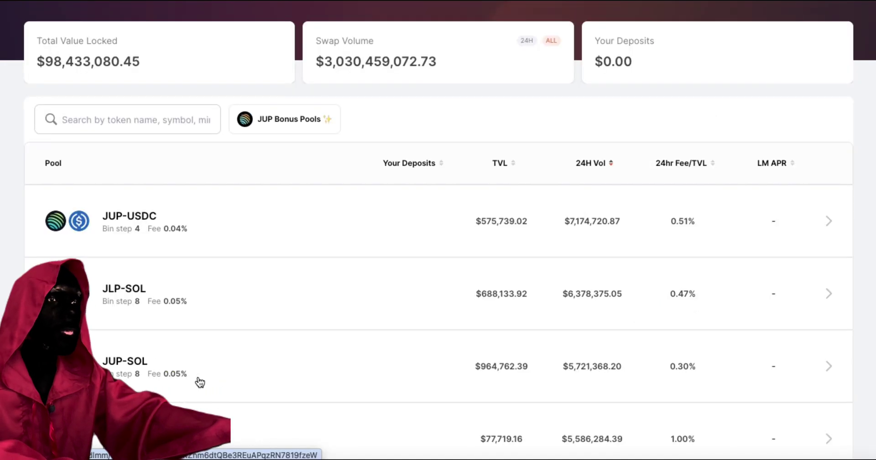
Step: Open the JUP-SOL pool and scroll to the 0.004763–0.004938 position and its fees
click(246, 371)
scroll(463, 347, down, 3)
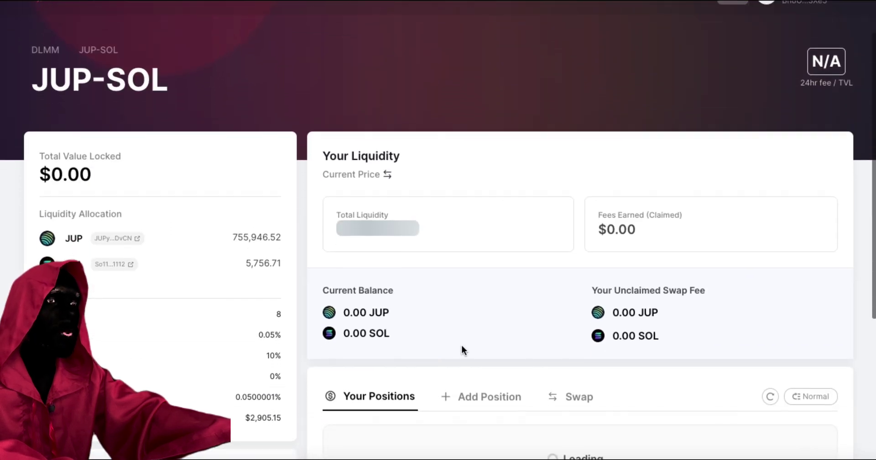
scroll(462, 350, down, 1)
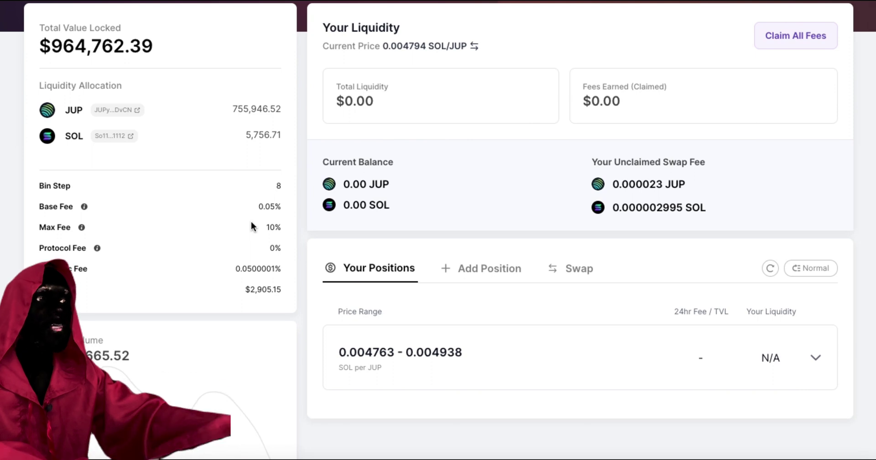
scroll(251, 226, down, 1)
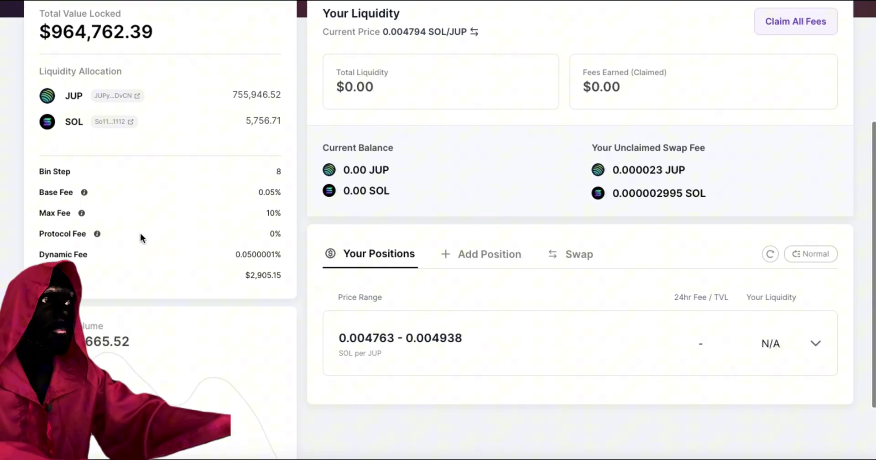
Step: Withdraw and close the JUP-SOL position, claiming its $0.00032 in fees
mouse_move(97, 236)
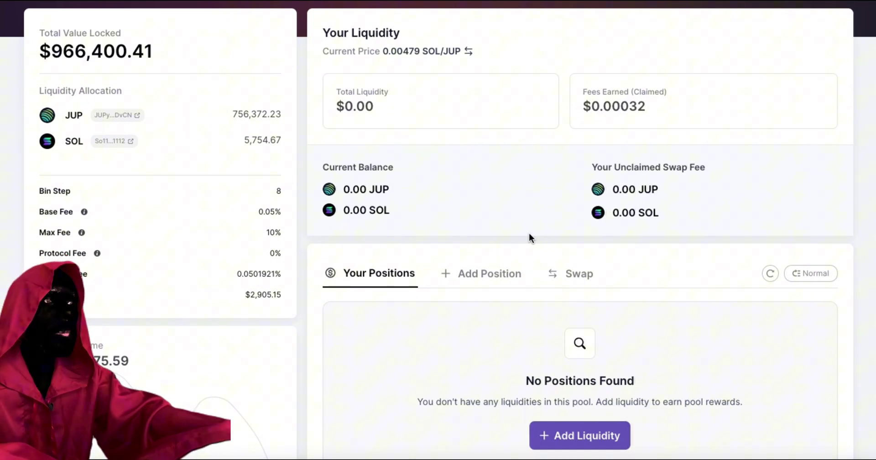
Step: Add liquidity to JUP-SOL with the full 8.119260 JUP, auto-filling 0.038892929 SOL
scroll(571, 362, down, 1)
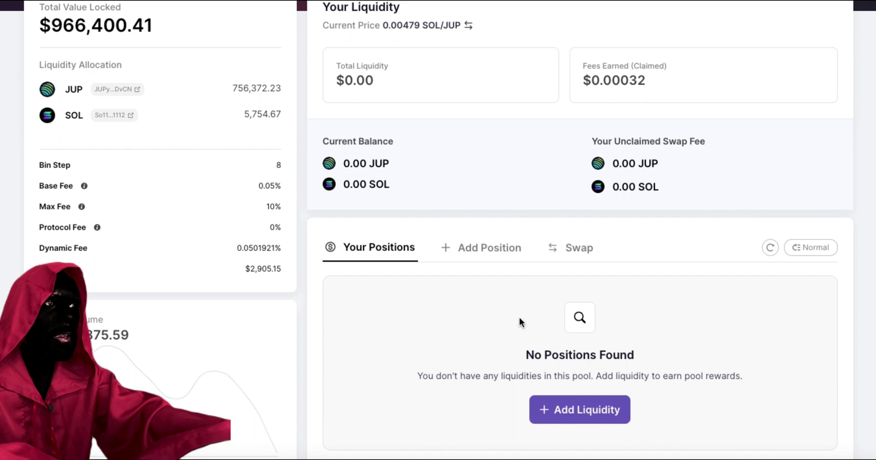
click(573, 413)
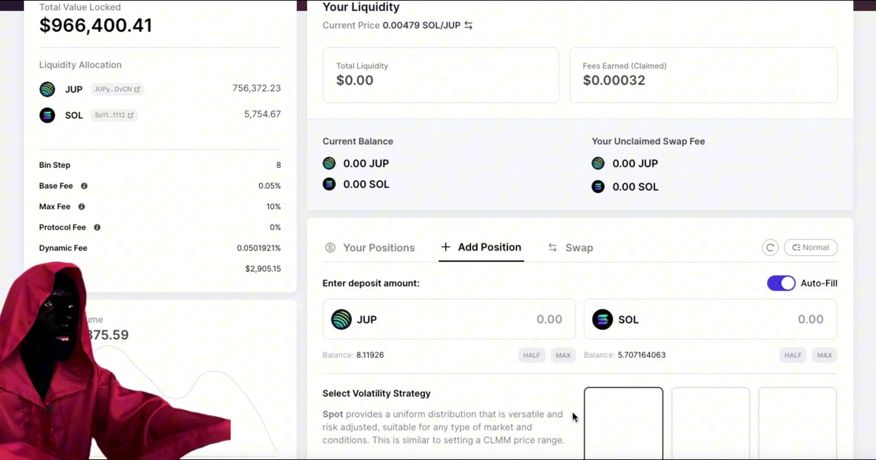
scroll(573, 381, down, 2)
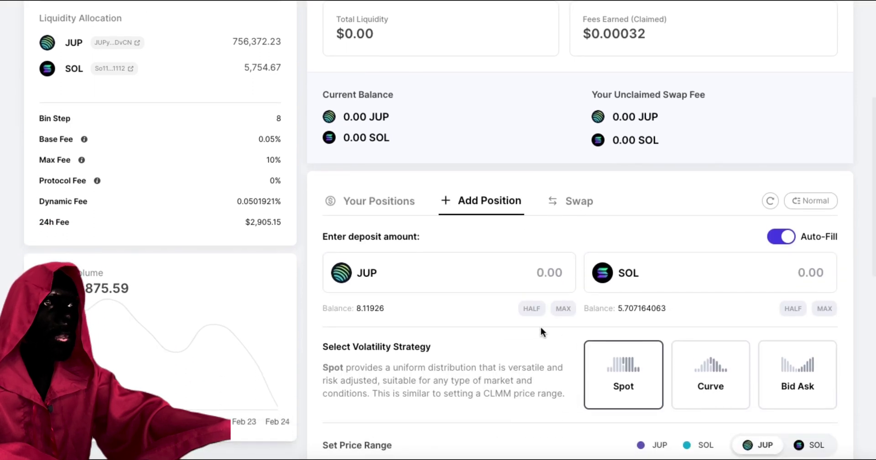
click(560, 312)
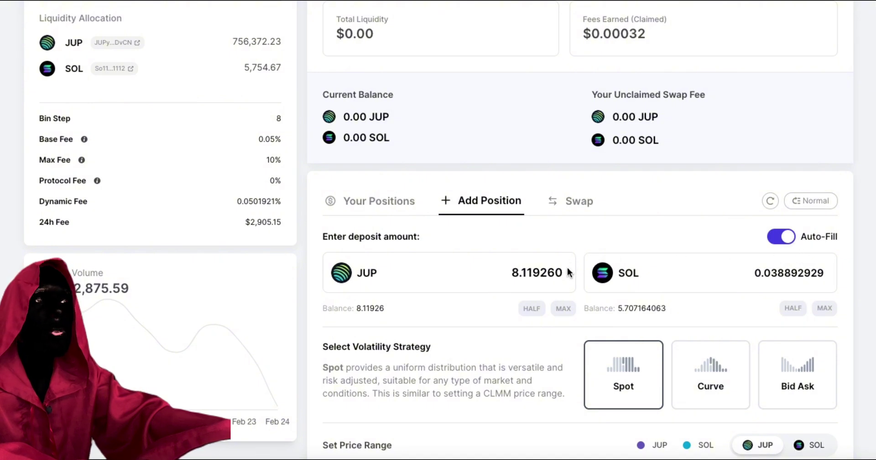
scroll(566, 274, down, 1)
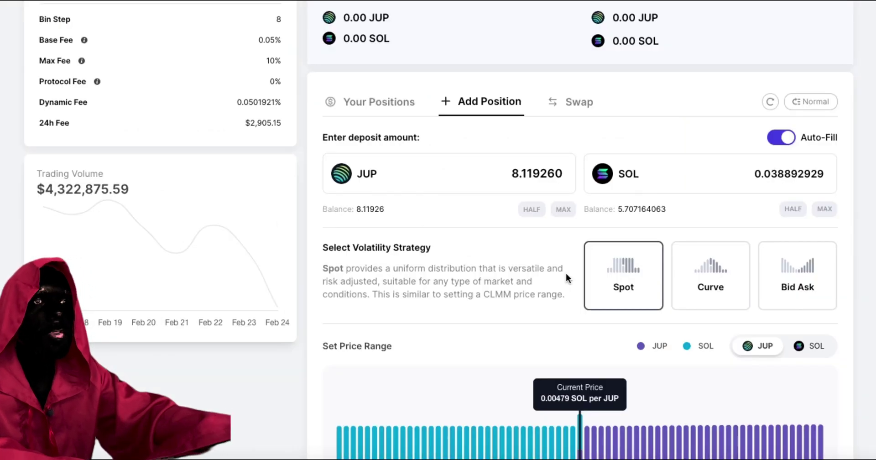
scroll(566, 275, down, 1)
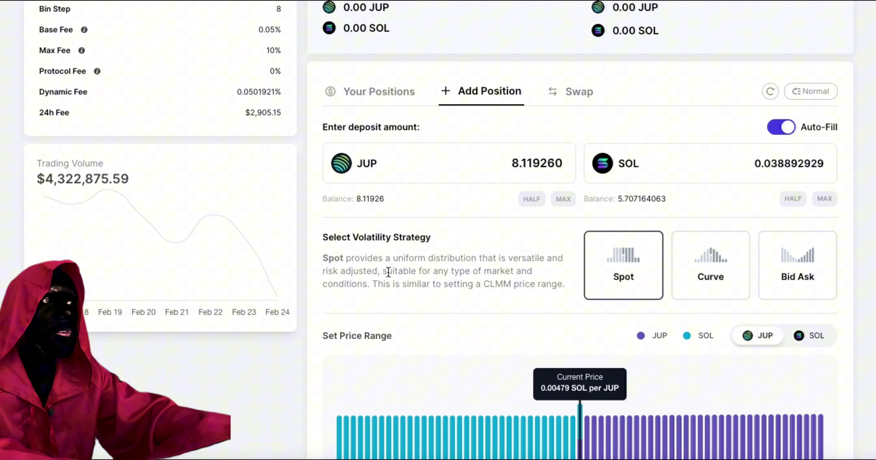
scroll(425, 228, down, 2)
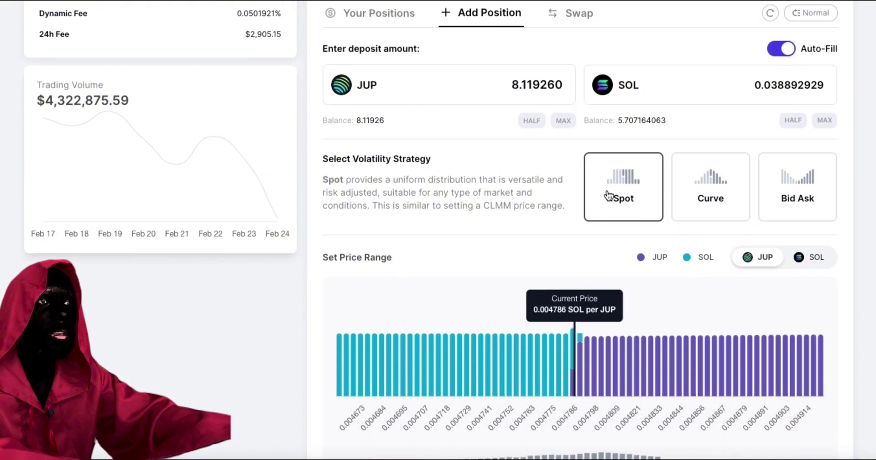
scroll(609, 281, down, 2)
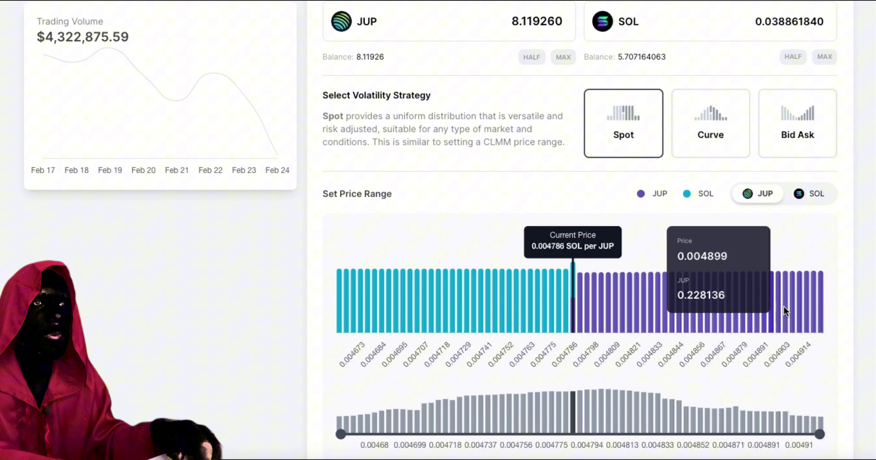
scroll(638, 235, up, 2)
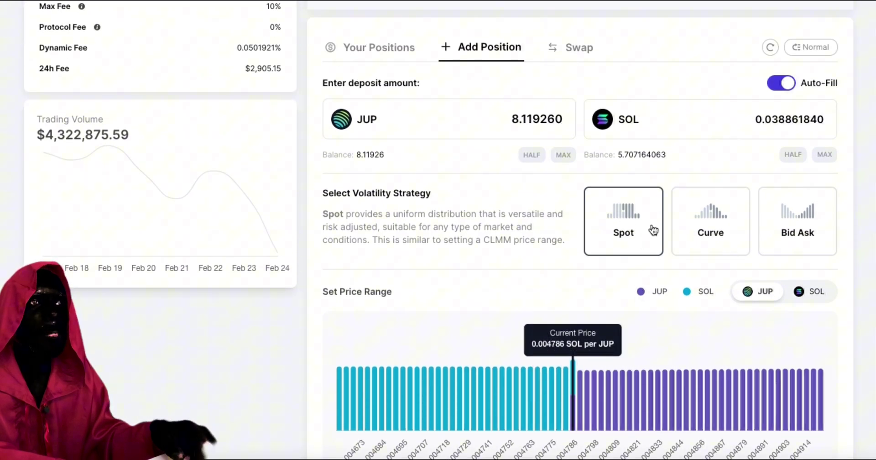
right_click(644, 217)
click(517, 119)
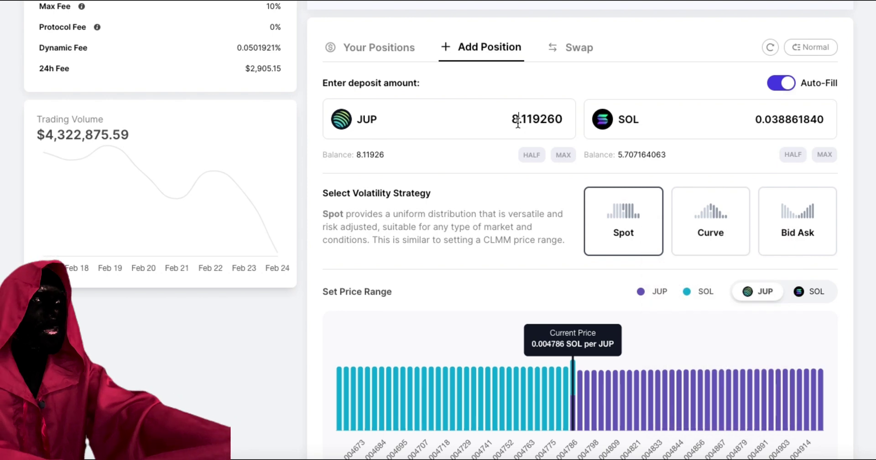
key(BackSpace)
text(100)
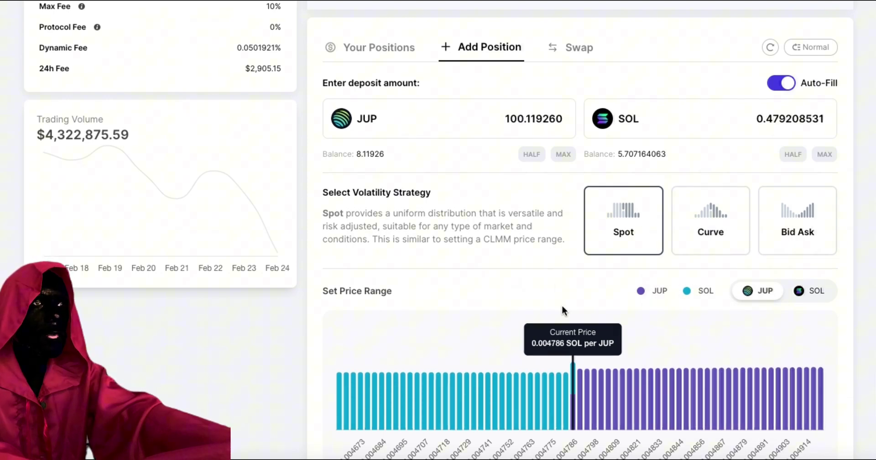
mouse_move(584, 384)
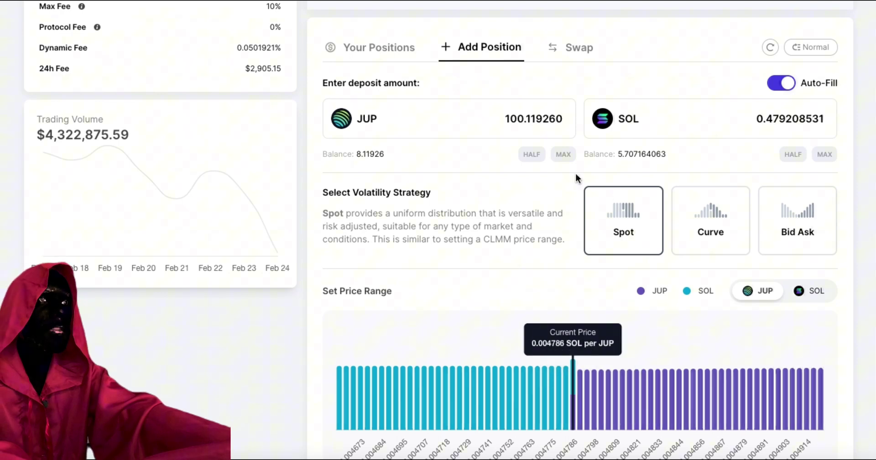
click(564, 160)
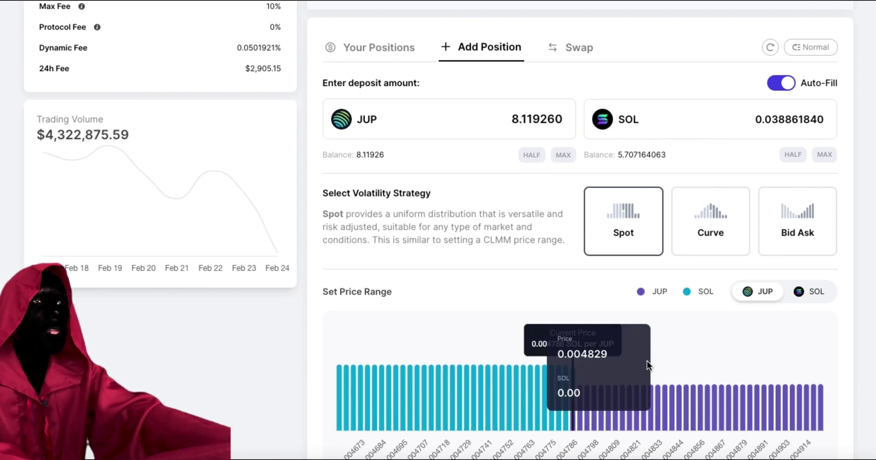
scroll(647, 361, down, 1)
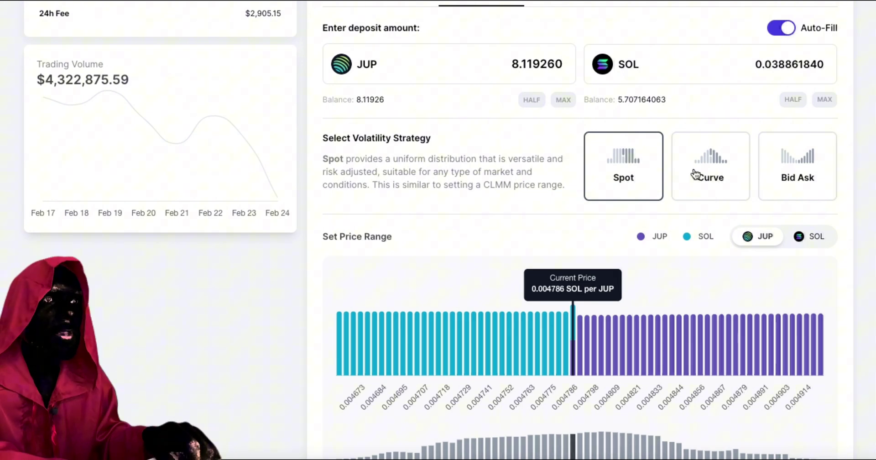
Step: Try the Curve distribution, then settle on the Bid Ask strategy
click(695, 174)
scroll(662, 274, down, 1)
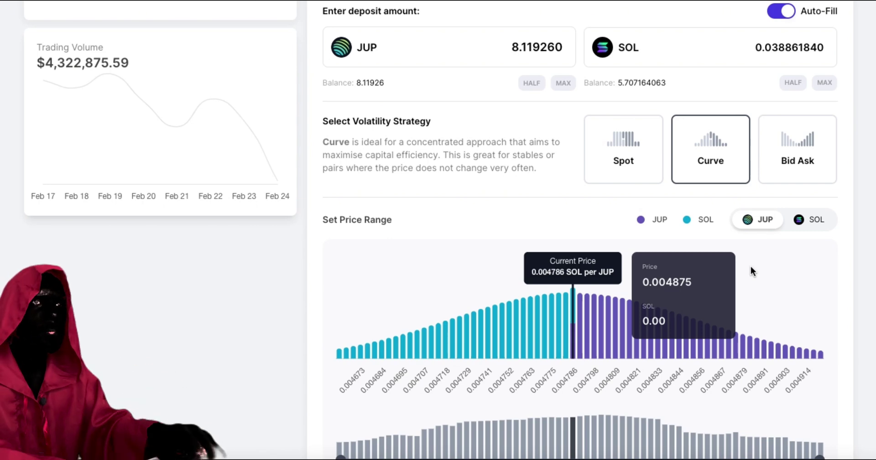
click(798, 181)
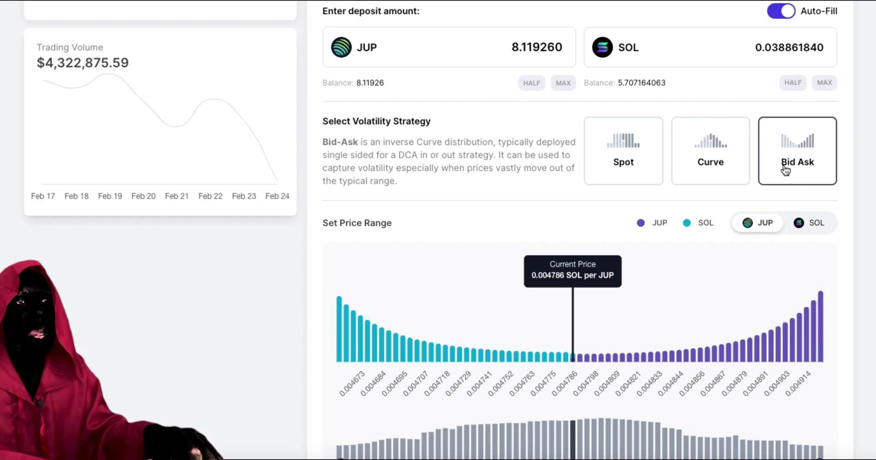
Step: Switch the distribution via Curve back to the Spot strategy
click(738, 170)
click(654, 157)
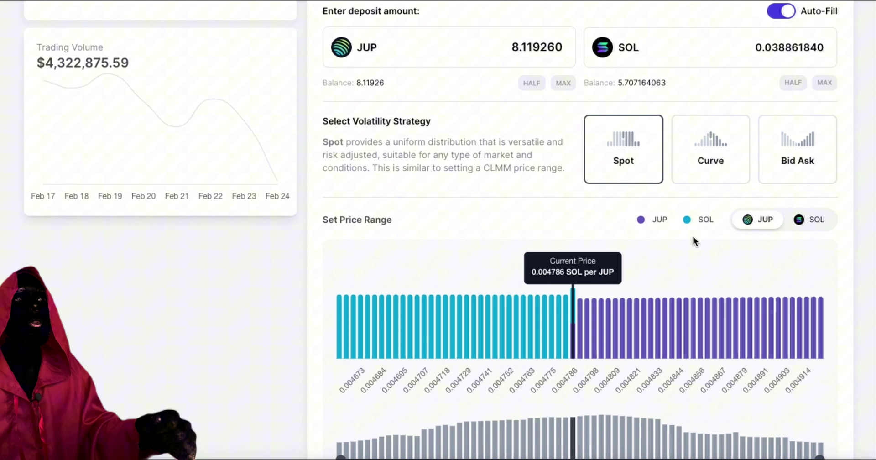
scroll(693, 235, down, 1)
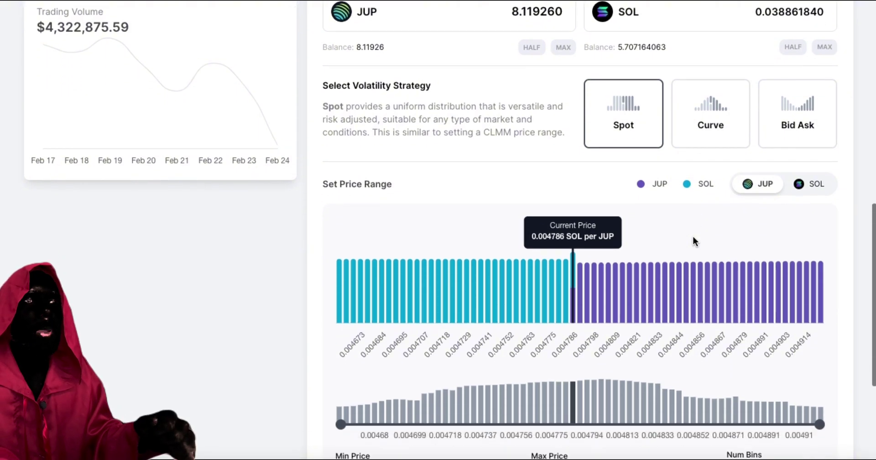
Step: Shift the price range to begin just above 0.004786, making the deposit 8.119260 JUP and 0 SOL
drag(349, 423, 573, 424)
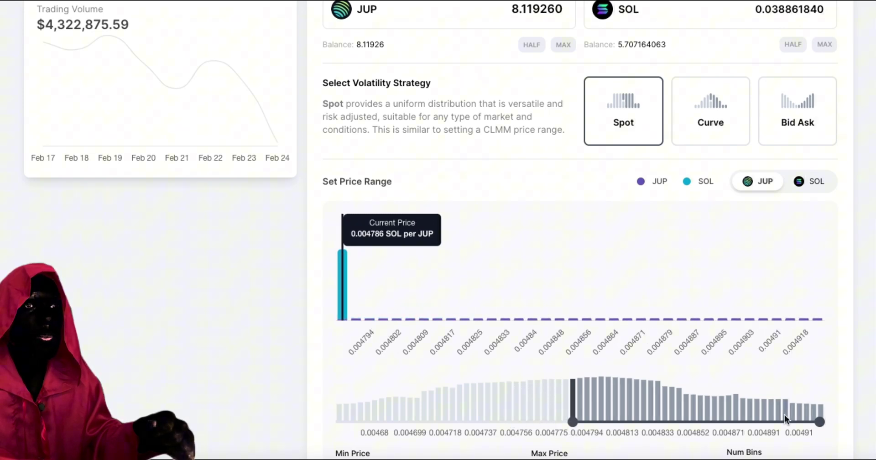
drag(818, 421, 821, 422)
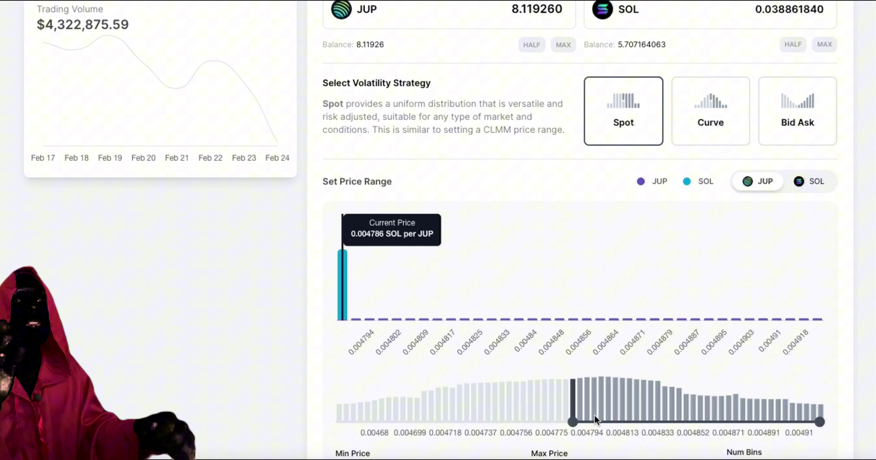
drag(573, 422, 586, 421)
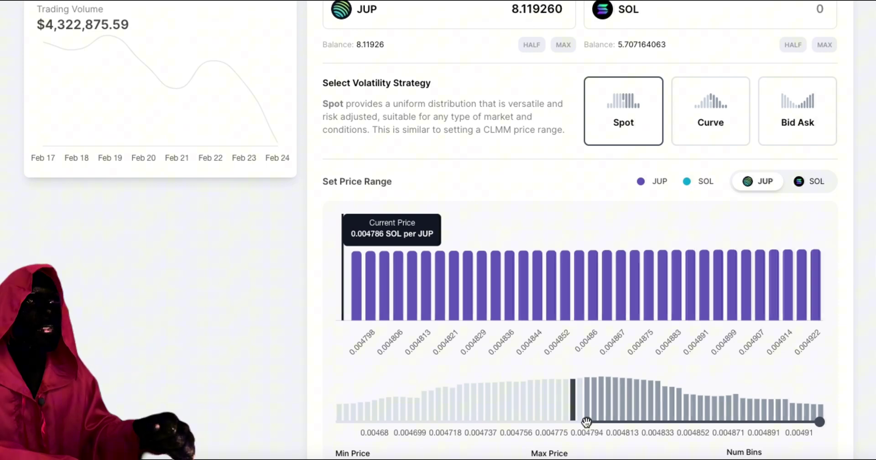
Step: Narrow the price range to roughly 0.004737–0.004813 SOL per JUP
drag(587, 422, 327, 418)
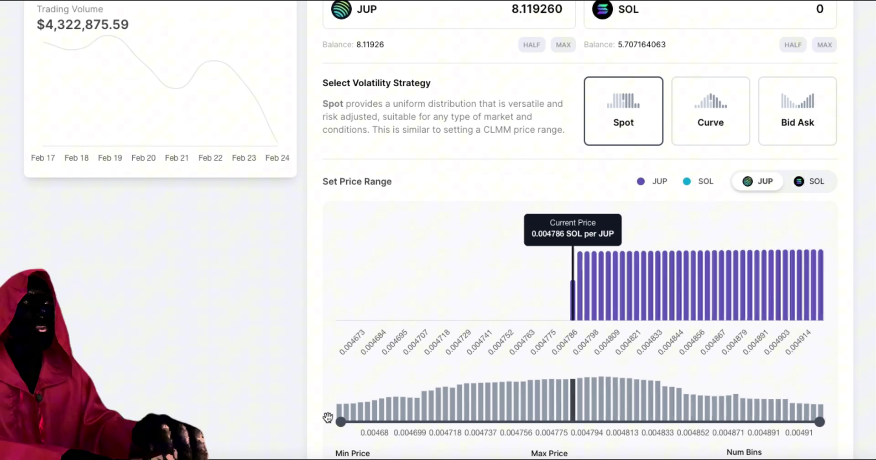
drag(342, 421, 488, 424)
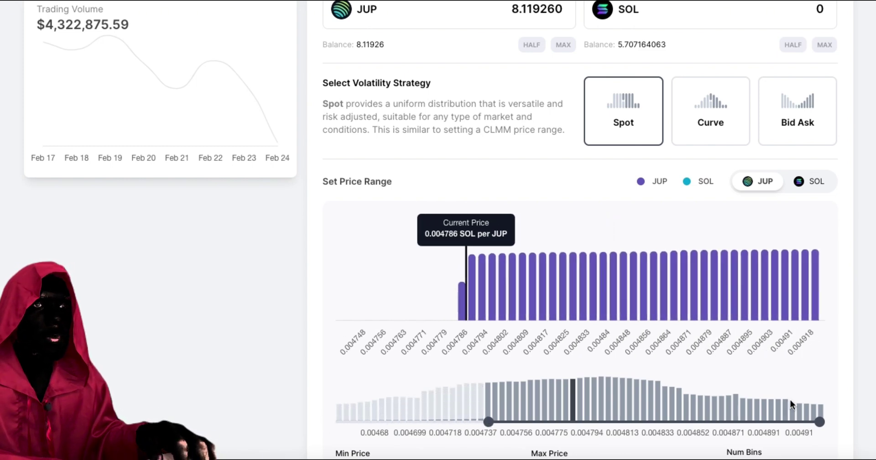
drag(759, 420, 614, 422)
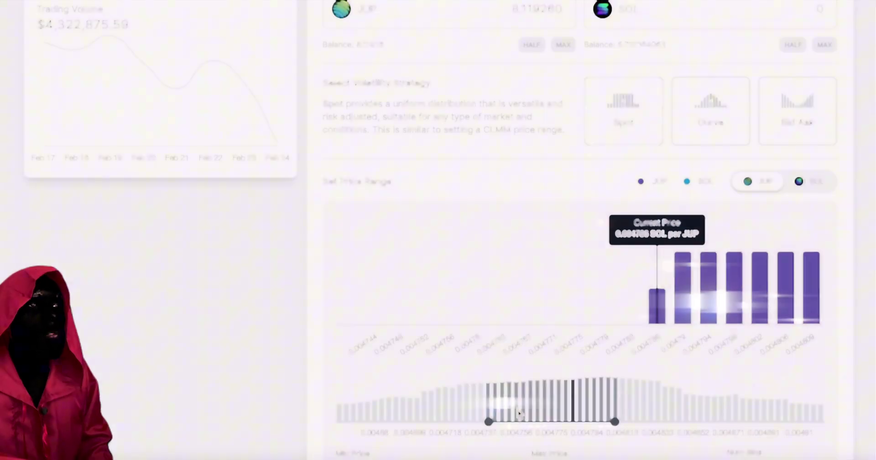
drag(487, 421, 496, 420)
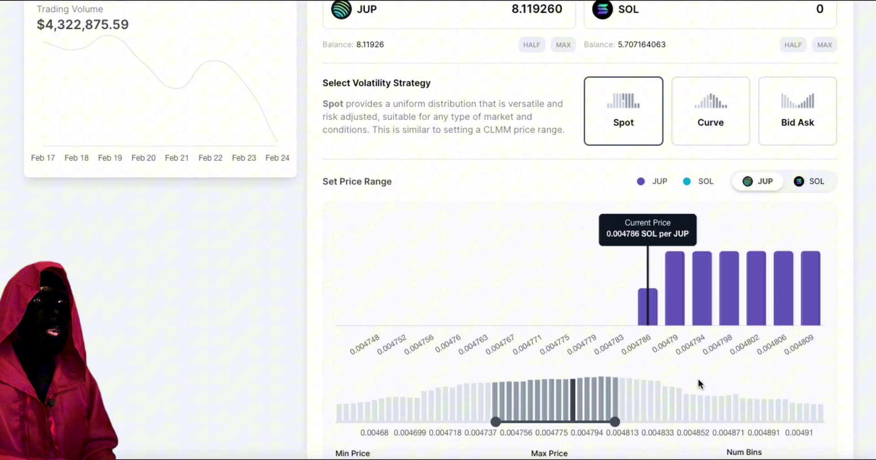
scroll(699, 383, down, 1)
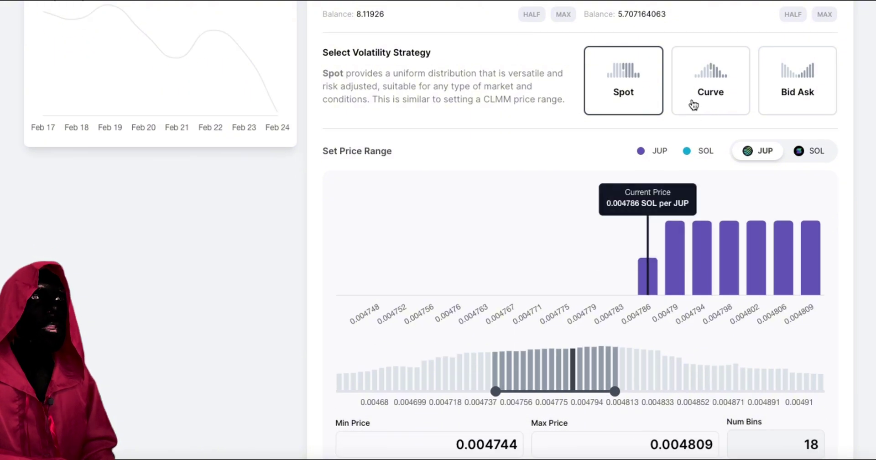
scroll(647, 244, down, 3)
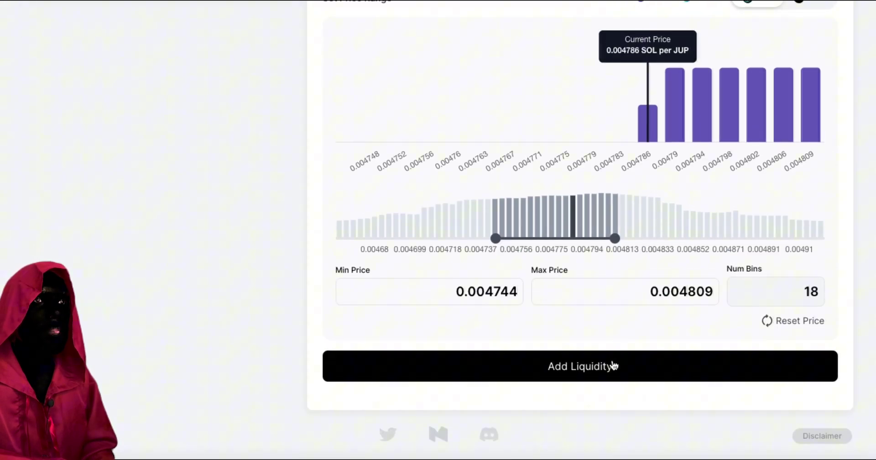
Step: Widen the JUP-SOL price range to 0.004662–0.004922 across 69 bins
scroll(627, 283, up, 2)
drag(618, 300, 820, 305)
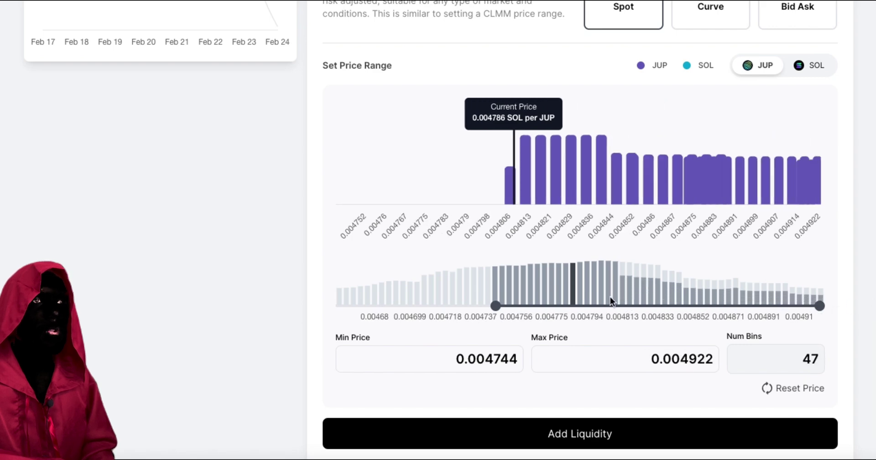
drag(497, 305, 272, 307)
scroll(557, 246, up, 2)
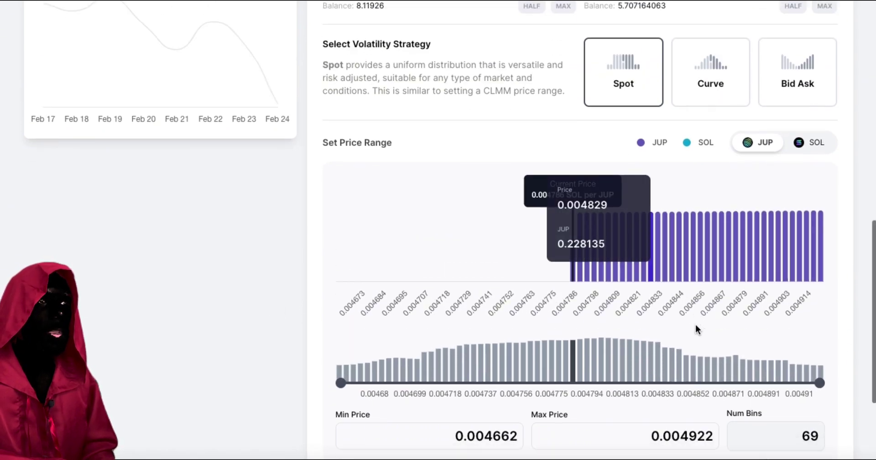
scroll(696, 328, down, 3)
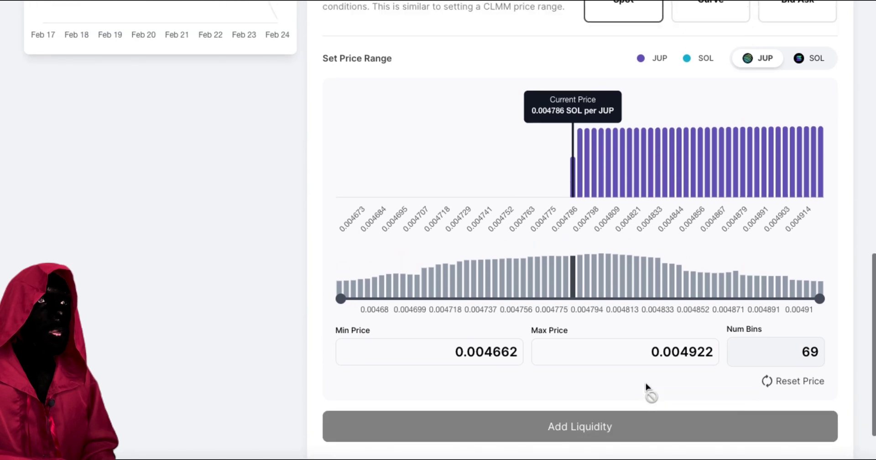
Step: Add the $4 JUP liquidity position and approve the transaction in Phantom
click(648, 394)
scroll(645, 383, up, 1)
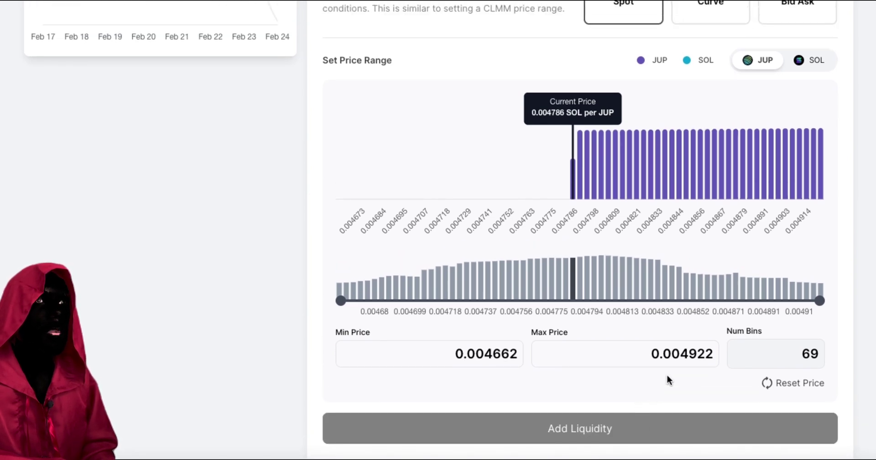
scroll(667, 375, up, 5)
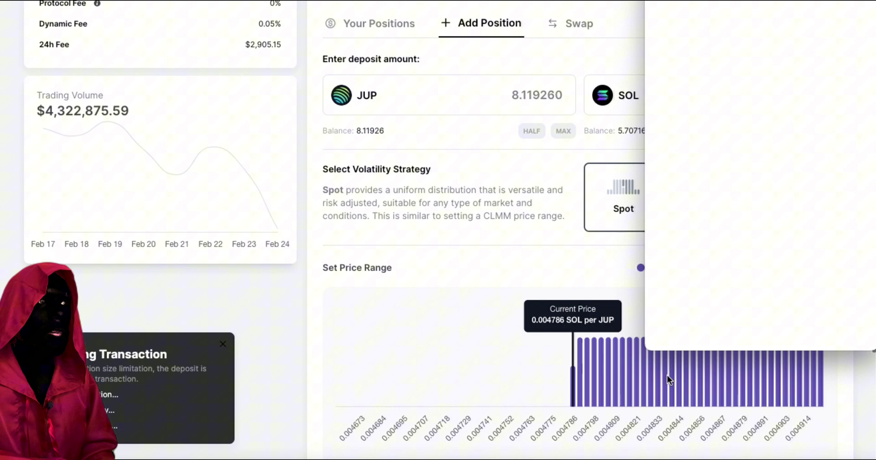
scroll(667, 375, down, 1)
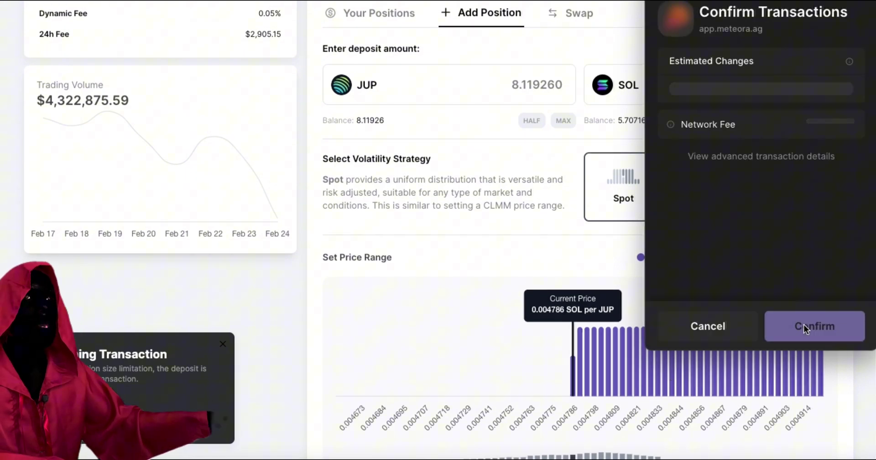
click(804, 326)
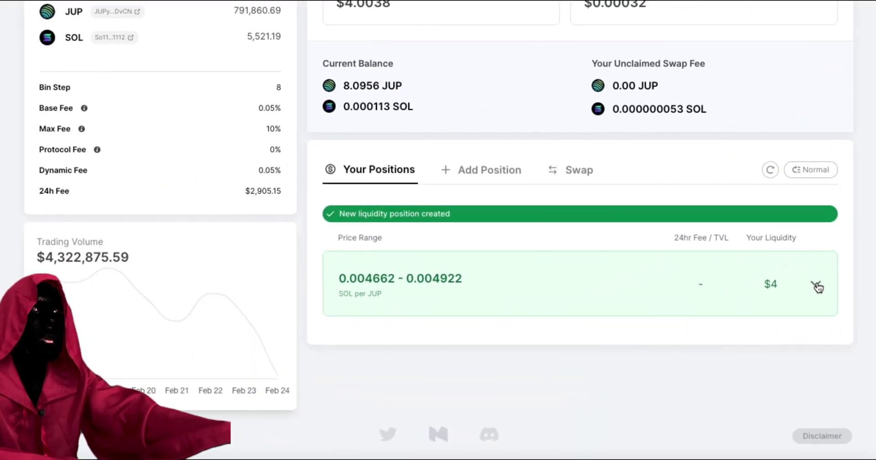
Step: Expand the new JUP-SOL position and set its top-up distribution to Curve
click(817, 285)
scroll(817, 281, down, 3)
scroll(603, 217, down, 2)
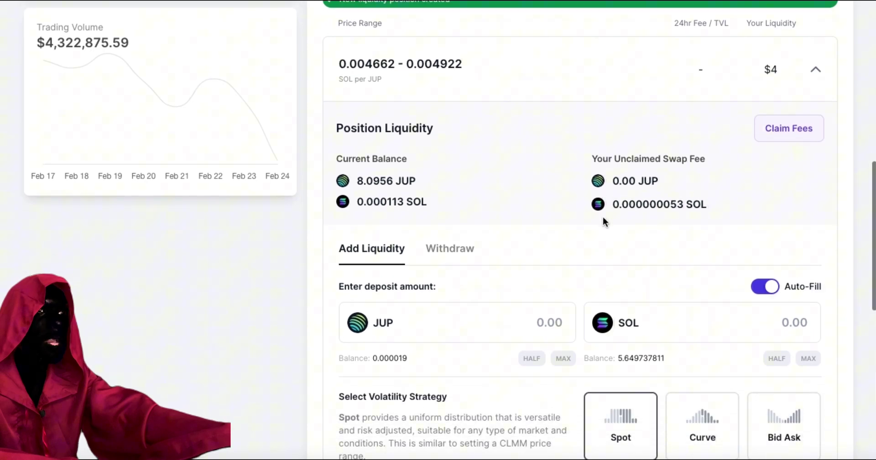
scroll(602, 219, down, 5)
click(684, 206)
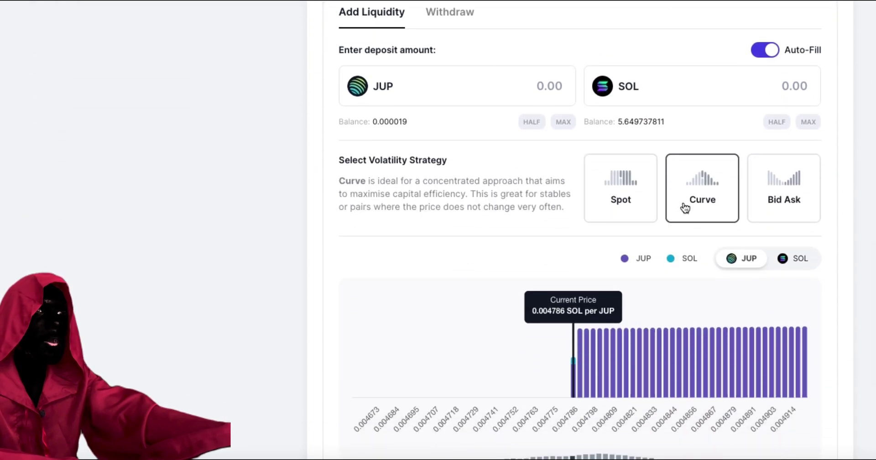
scroll(675, 237, down, 2)
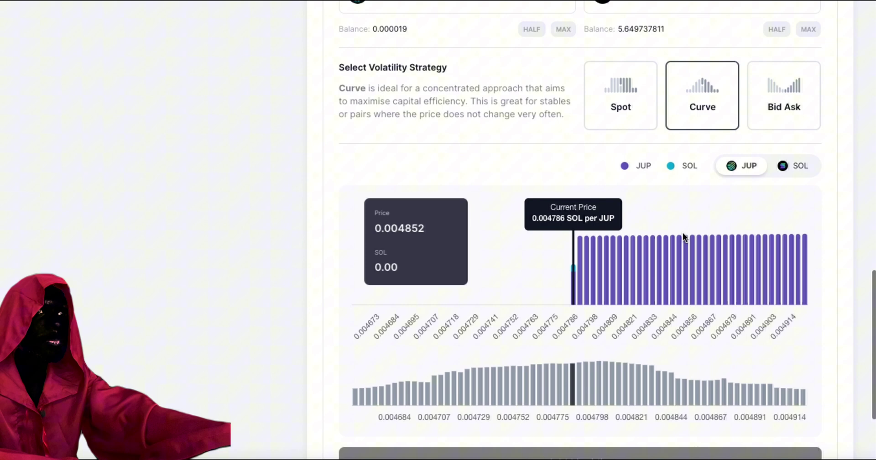
scroll(644, 193, up, 3)
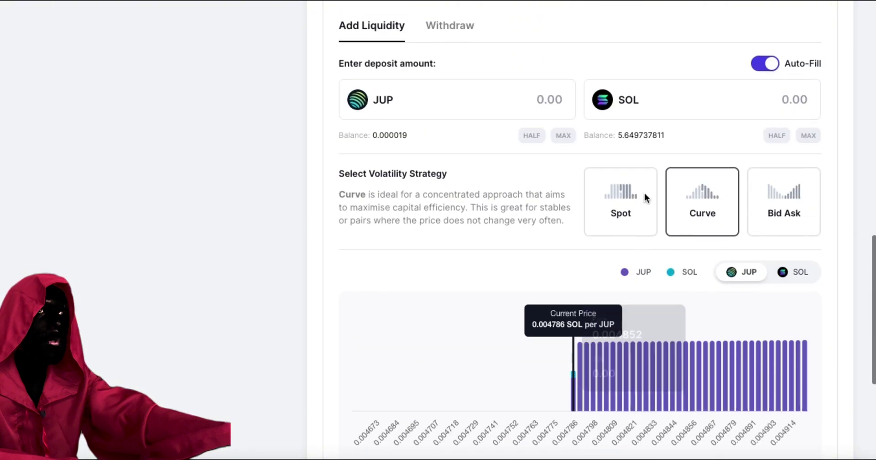
Step: Enter 10 JUP to add and switch the shape to Bid-Ask
click(557, 104)
text(10)
scroll(623, 206, down, 1)
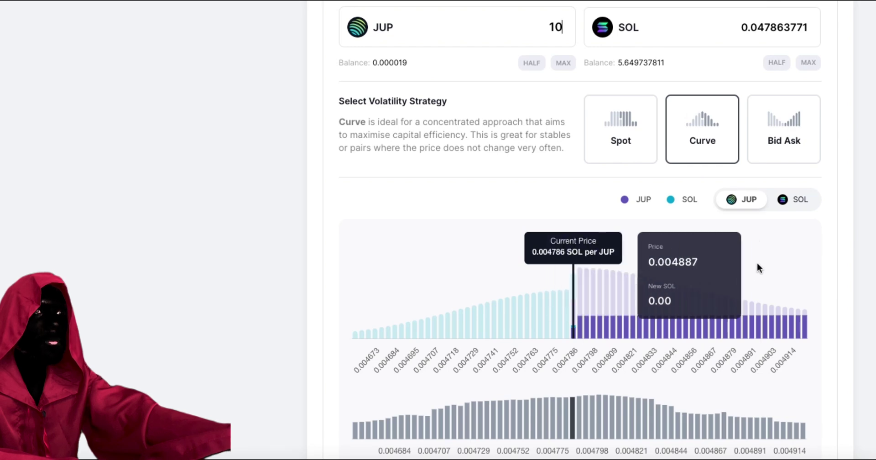
scroll(747, 273, down, 1)
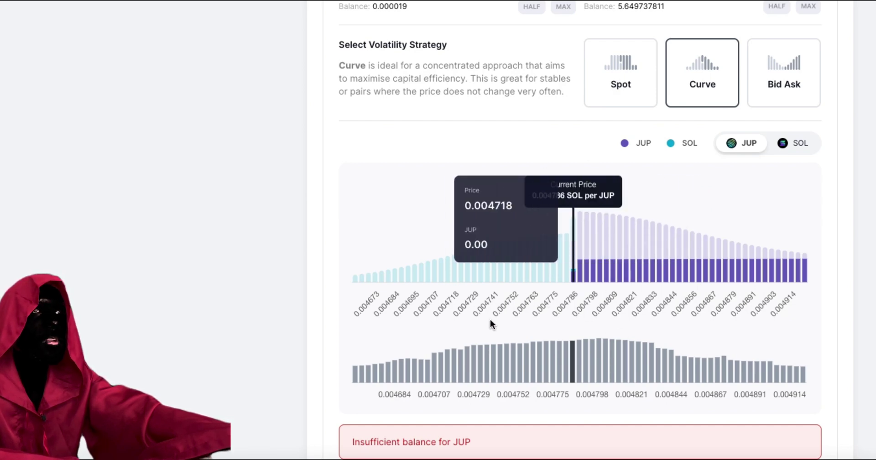
scroll(491, 320, down, 1)
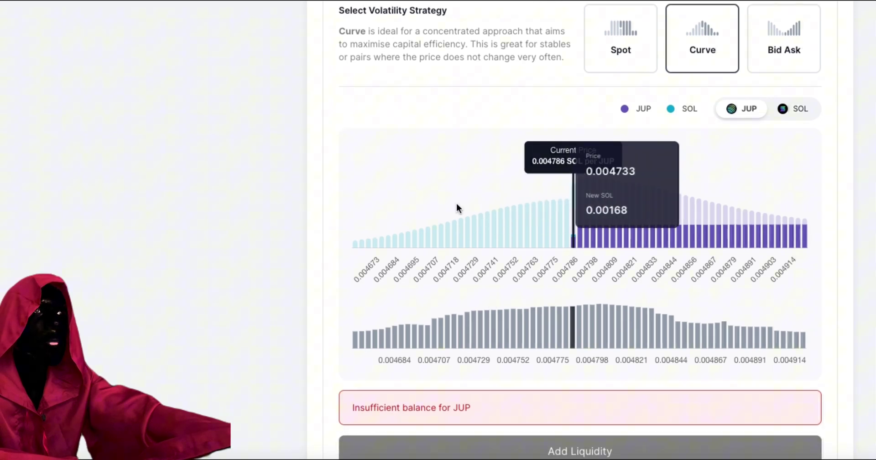
click(791, 53)
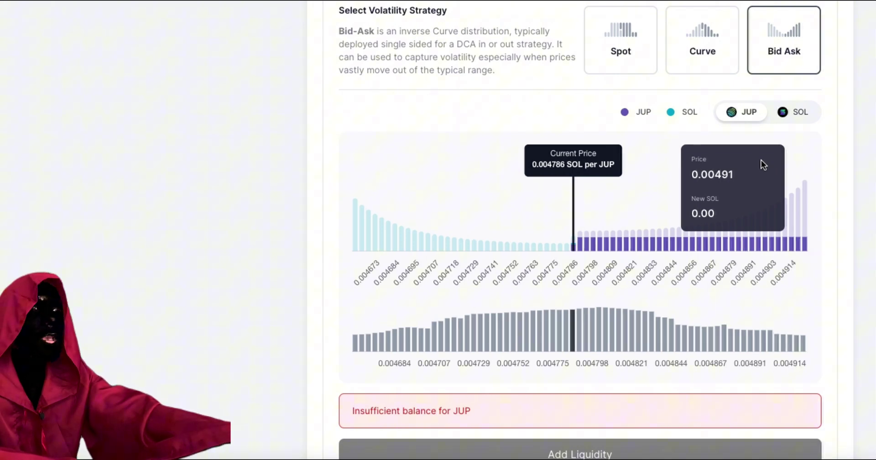
scroll(761, 160, up, 1)
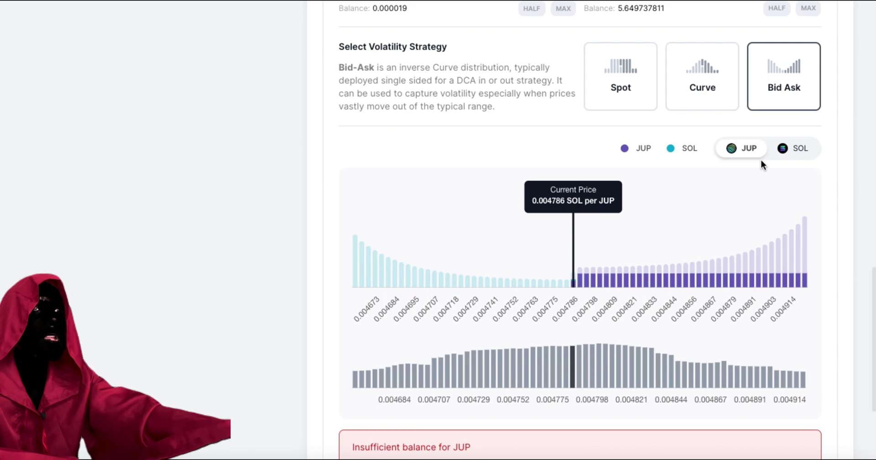
scroll(760, 160, up, 6)
scroll(561, 79, up, 4)
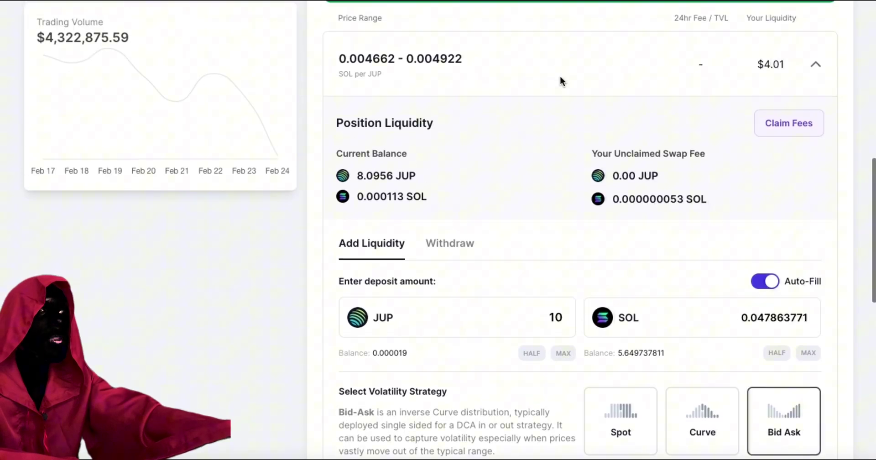
click(495, 63)
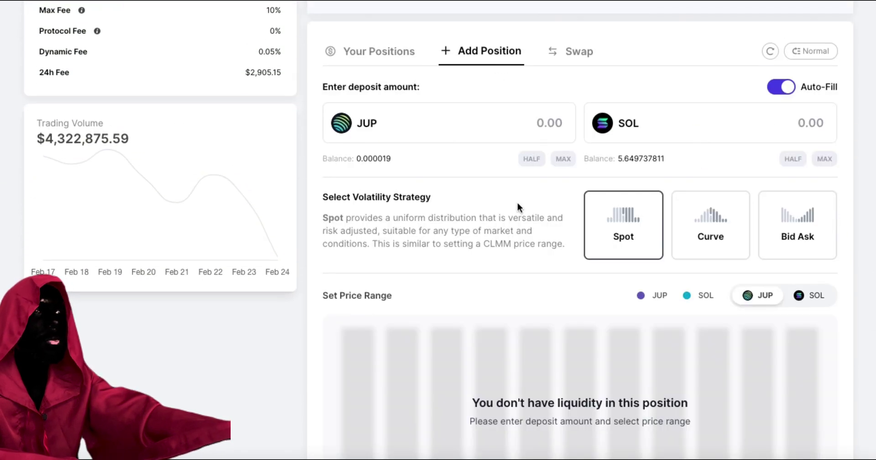
scroll(636, 270, down, 1)
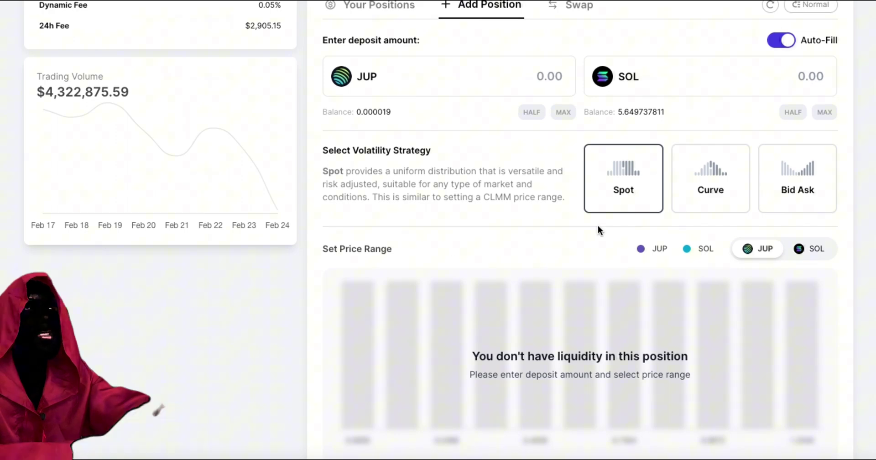
scroll(598, 226, up, 5)
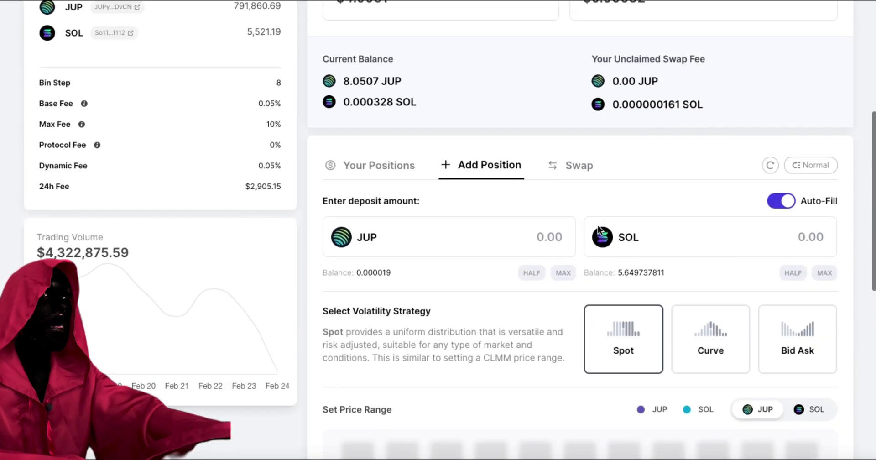
scroll(597, 225, up, 1)
scroll(597, 225, down, 1)
scroll(597, 226, up, 2)
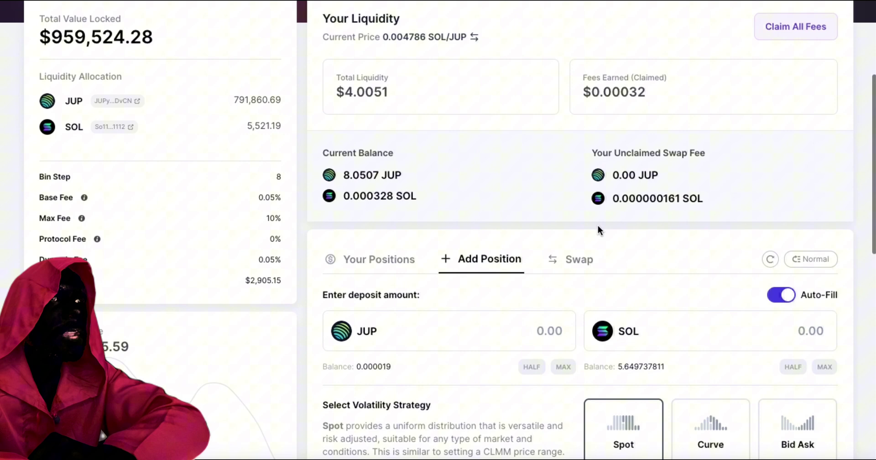
click(351, 271)
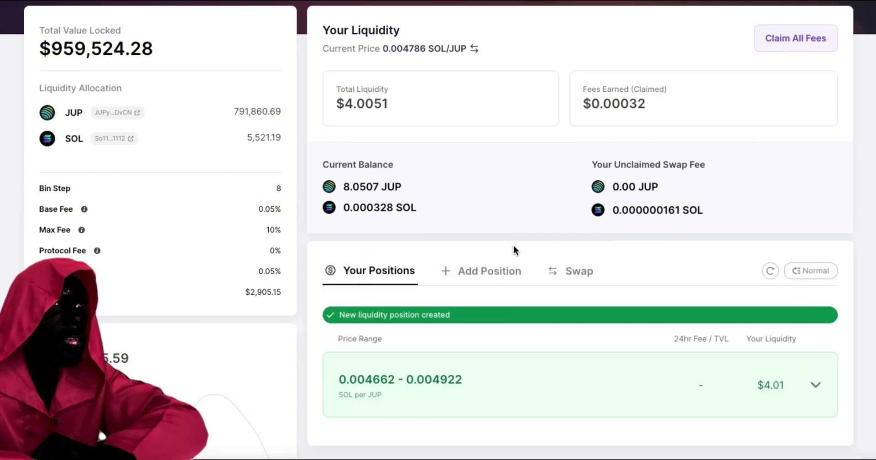
scroll(515, 249, down, 1)
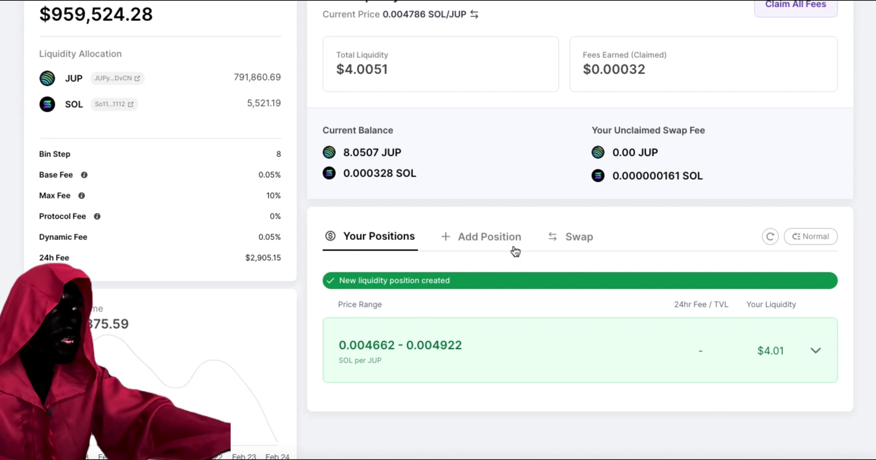
Step: Claim all earned fees from the JUP-SOL position and approve in Phantom
scroll(515, 251, up, 2)
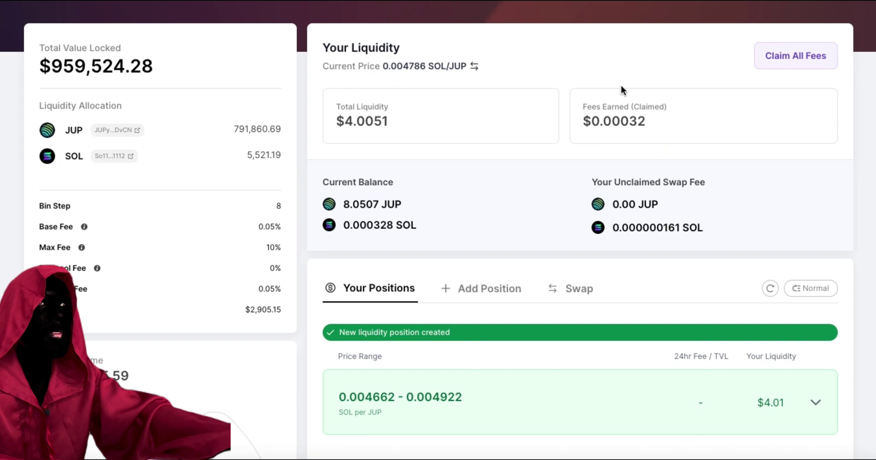
click(794, 73)
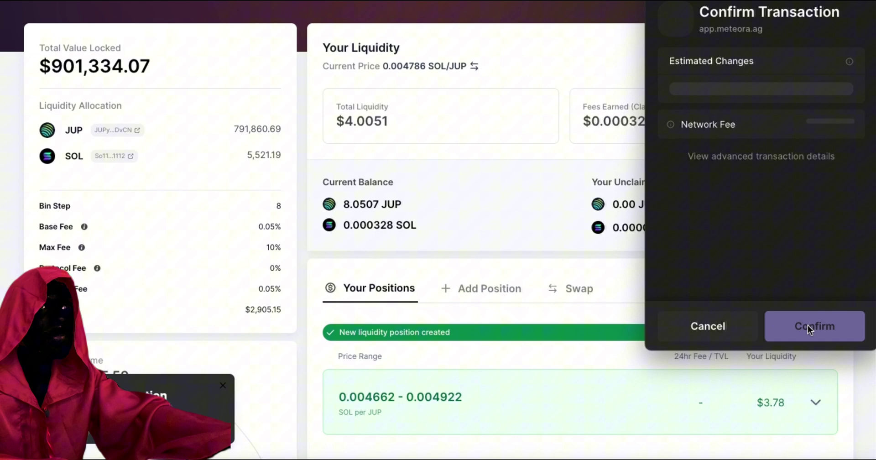
click(807, 327)
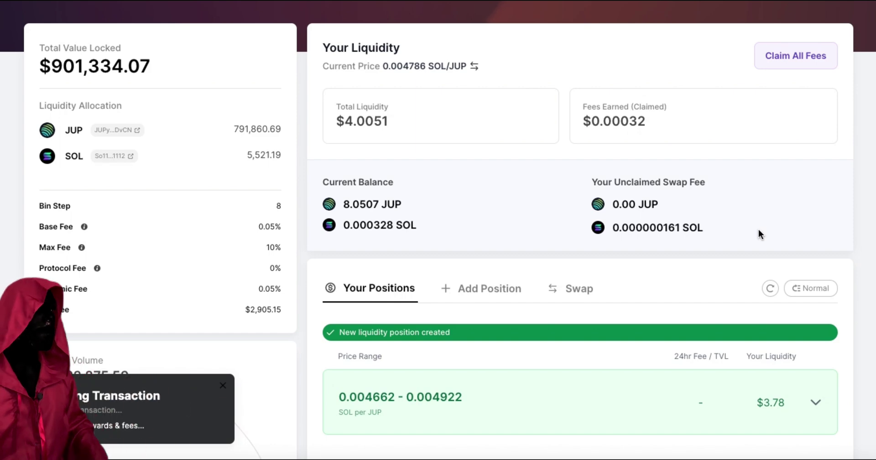
Step: Expand the JUP-SOL position row to reach its withdrawal options
click(481, 401)
scroll(481, 250, down, 7)
scroll(482, 252, up, 2)
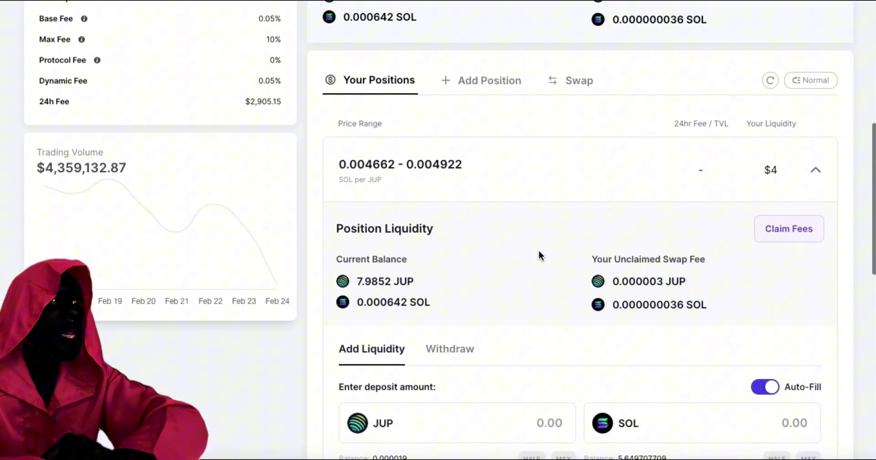
Step: Withdraw 100% of the JUP-SOL position's liquidity
click(436, 336)
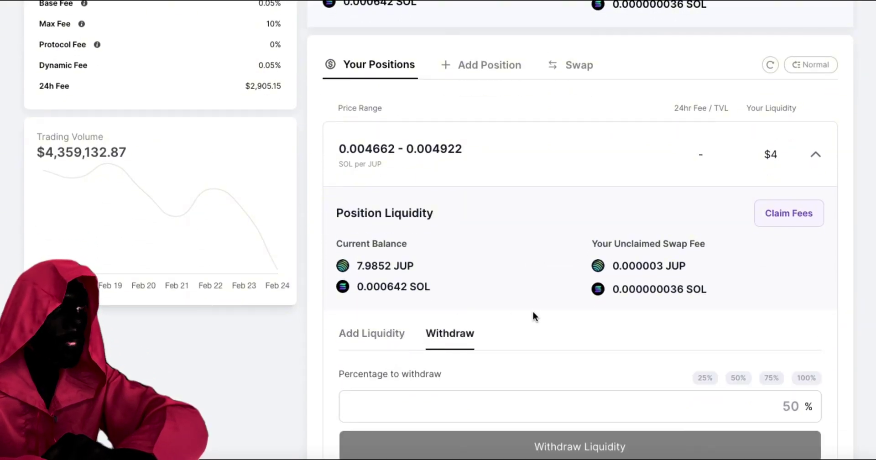
scroll(532, 312, down, 3)
click(812, 282)
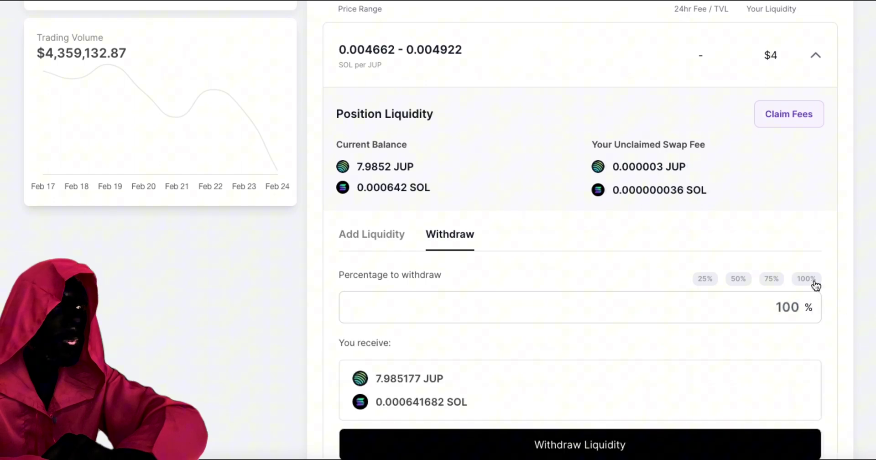
scroll(815, 286, down, 1)
click(710, 418)
scroll(710, 418, down, 2)
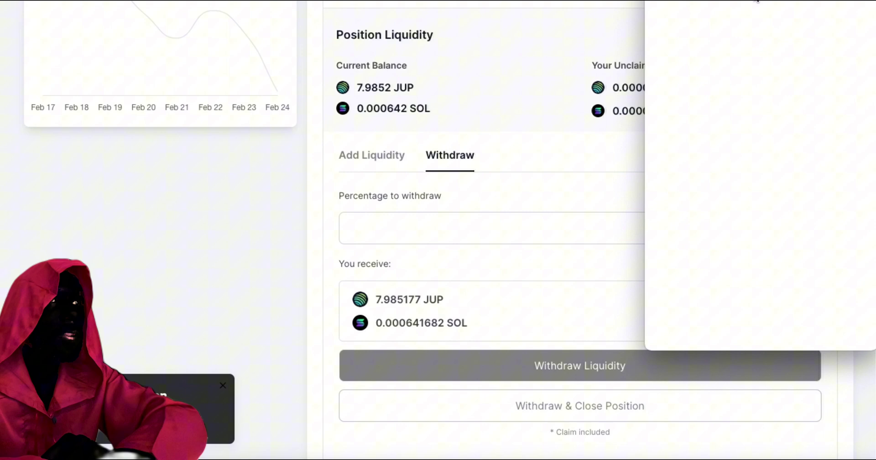
scroll(614, 229, up, 4)
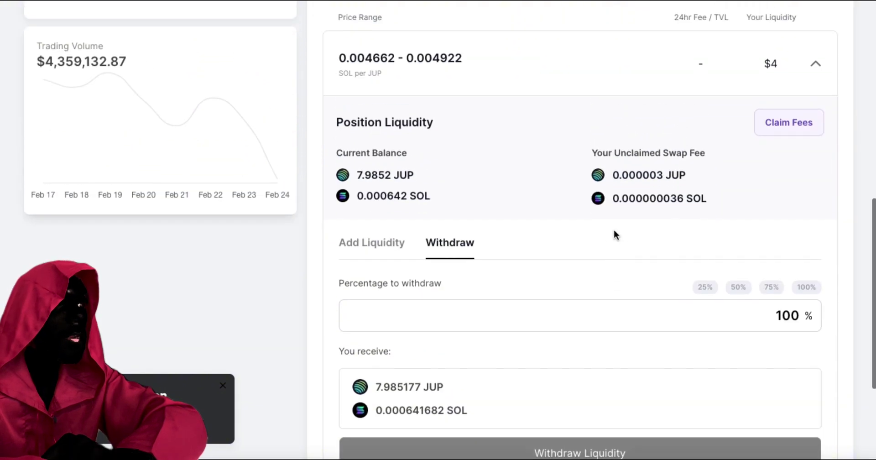
Step: Withdraw 100% again and close the position, leaving $0.00 total liquidity
click(384, 314)
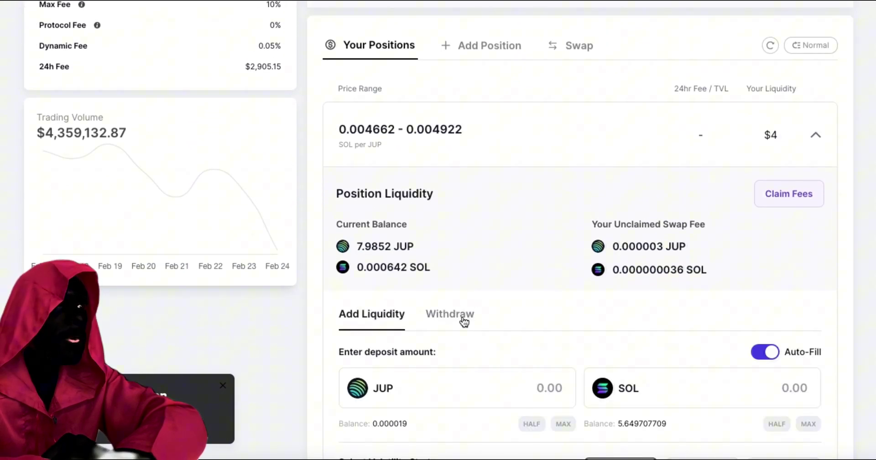
click(464, 322)
scroll(574, 305, down, 3)
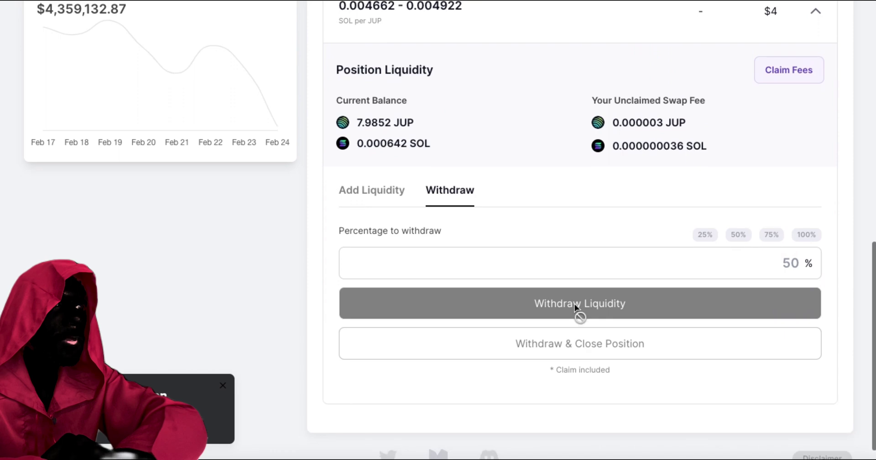
click(794, 238)
scroll(643, 272, down, 1)
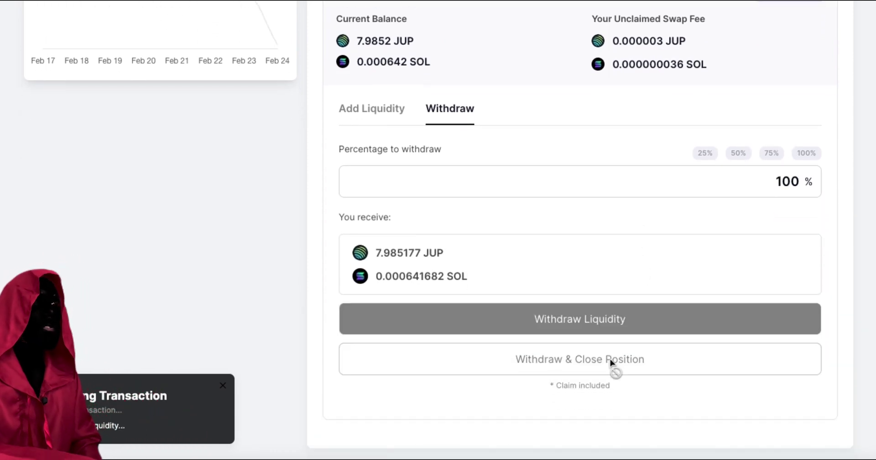
scroll(321, 262, up, 6)
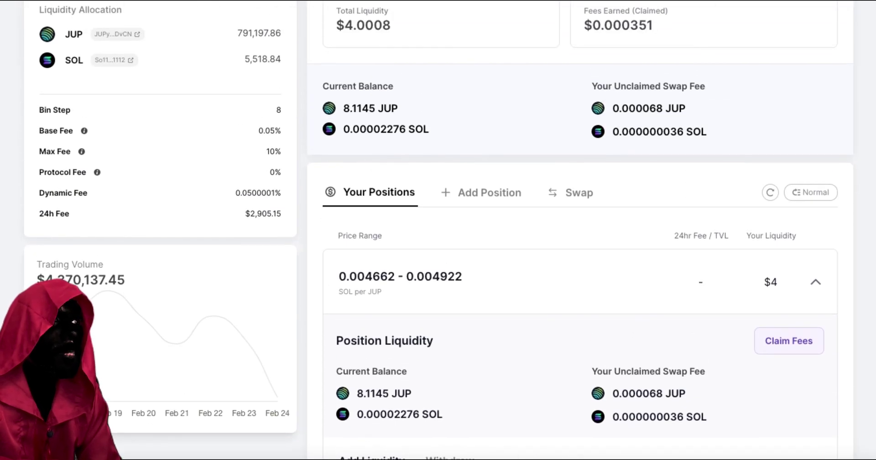
click(655, 1)
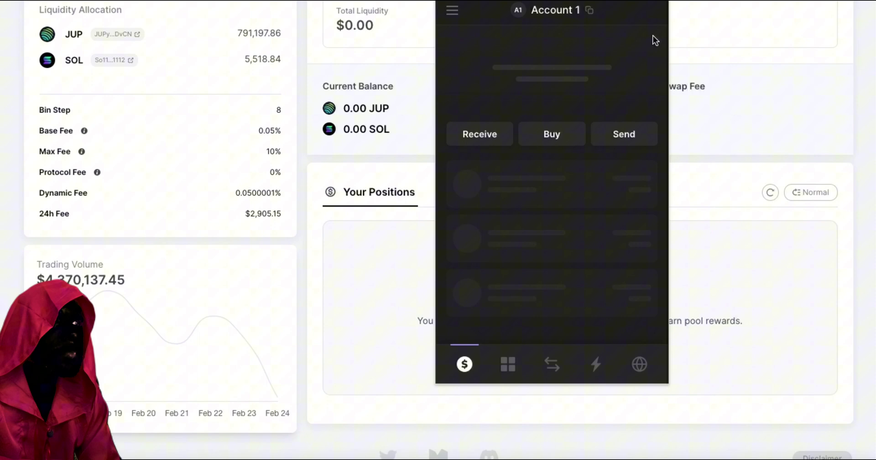
Step: Scroll Phantom's tokens to confirm 8.11454 JUP returned, then close the wallet
scroll(611, 114, down, 2)
scroll(611, 114, up, 2)
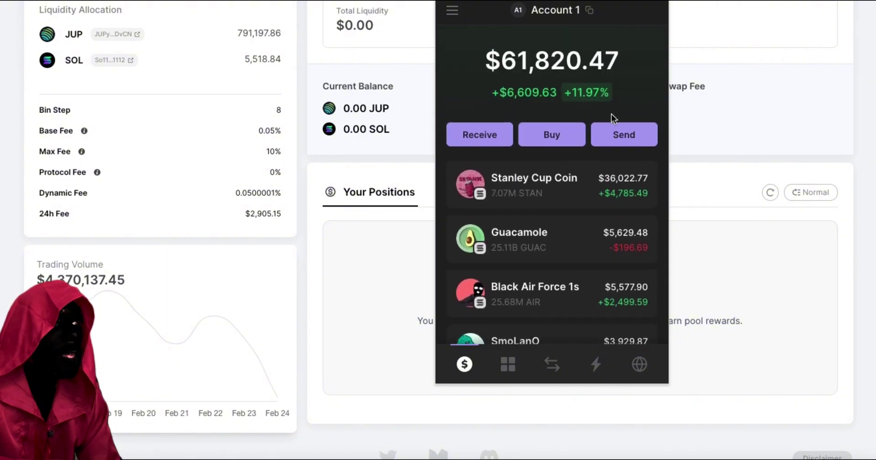
scroll(612, 115, down, 4)
scroll(611, 115, down, 5)
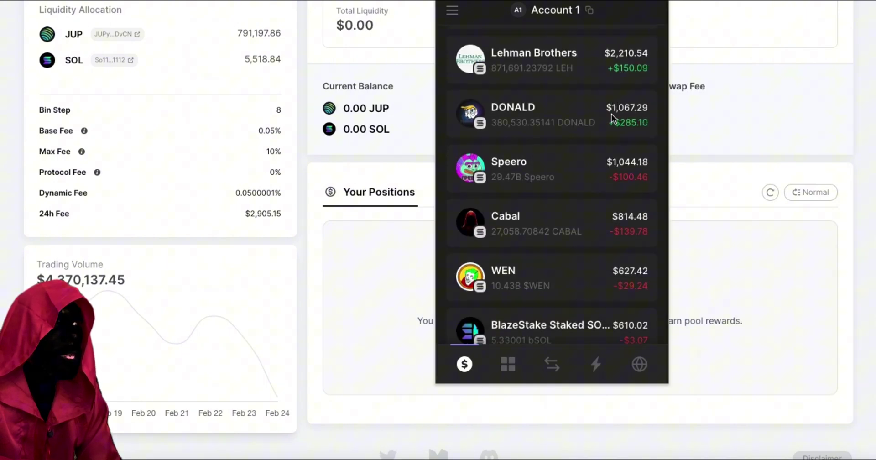
scroll(611, 116, down, 2)
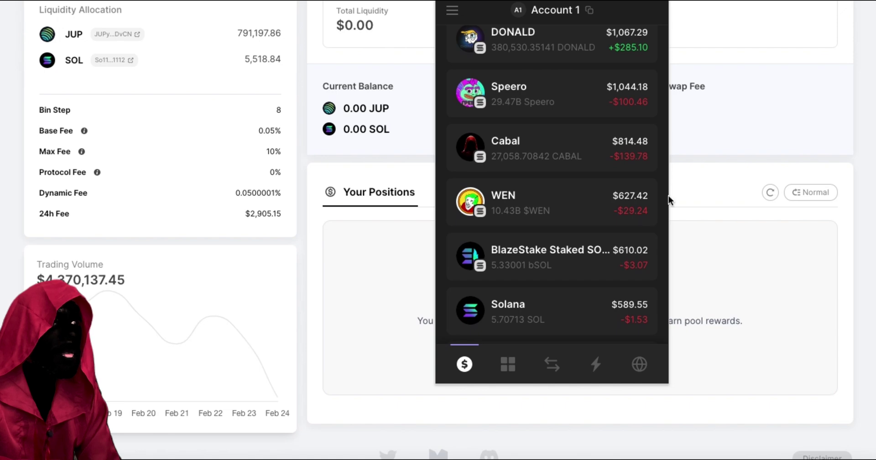
scroll(628, 229, down, 2)
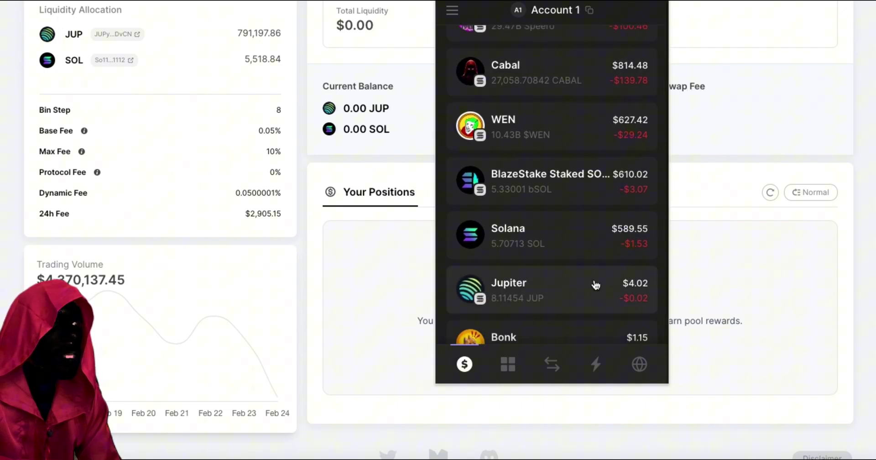
click(721, 237)
scroll(721, 238, up, 5)
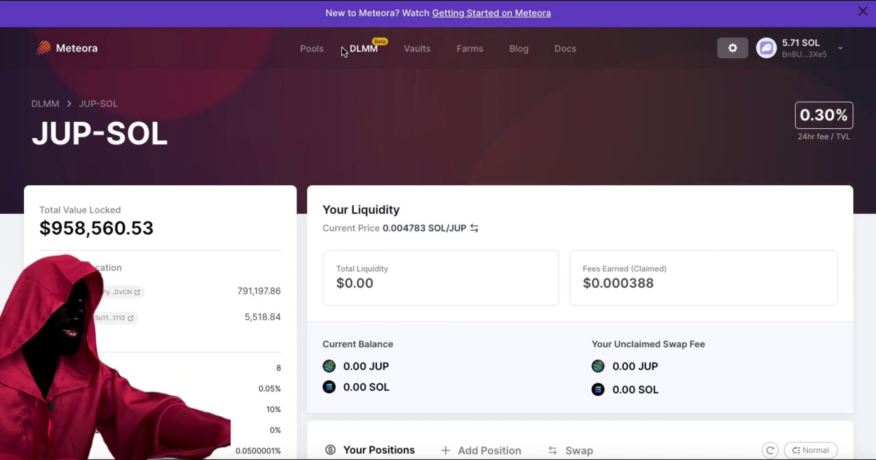
Step: Filter Meteora pools to Pools with Farms and scroll to bSOL-SOL ($9.94m TVL)
click(311, 49)
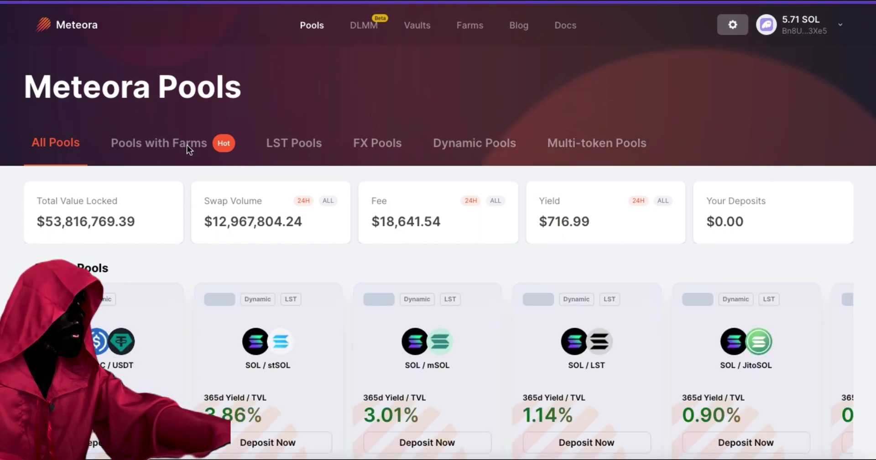
click(188, 150)
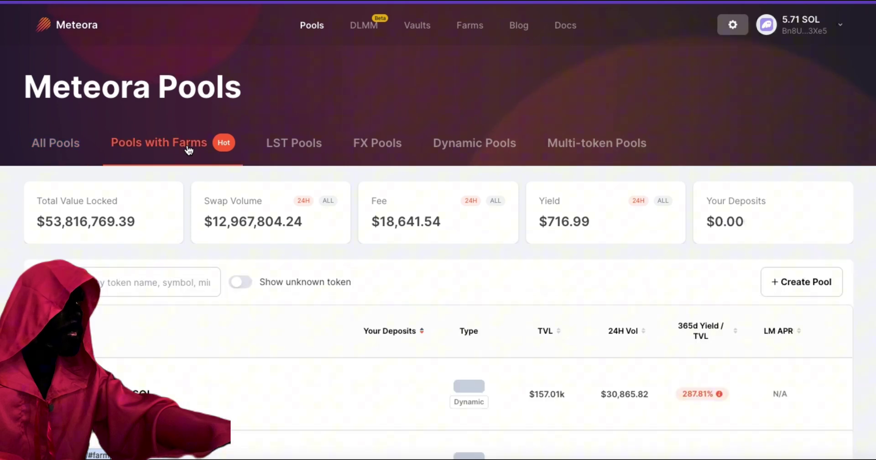
scroll(307, 250, down, 1)
scroll(310, 237, down, 1)
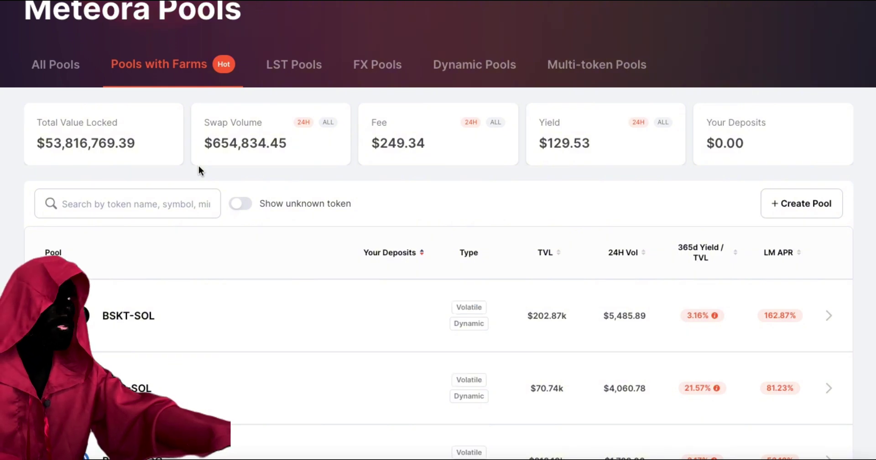
scroll(448, 258, down, 3)
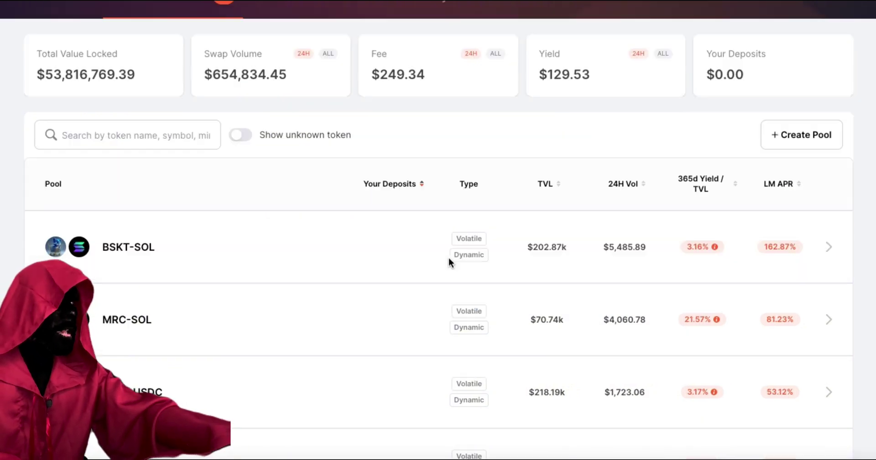
scroll(448, 259, down, 6)
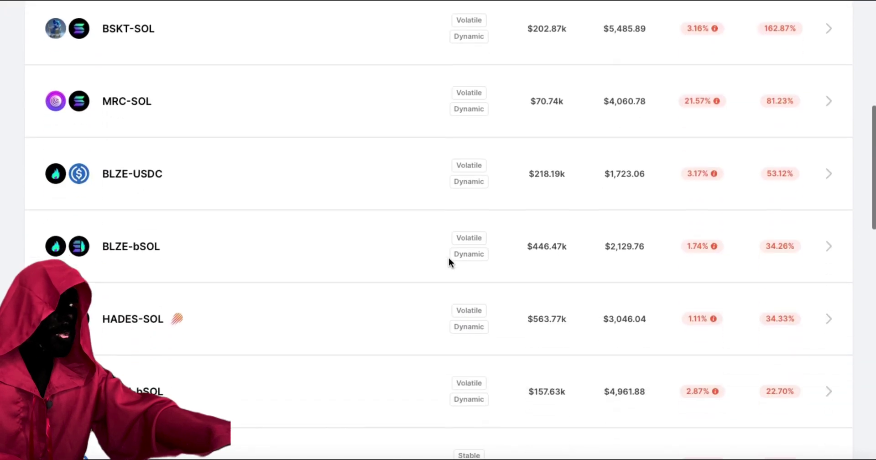
scroll(450, 262, down, 4)
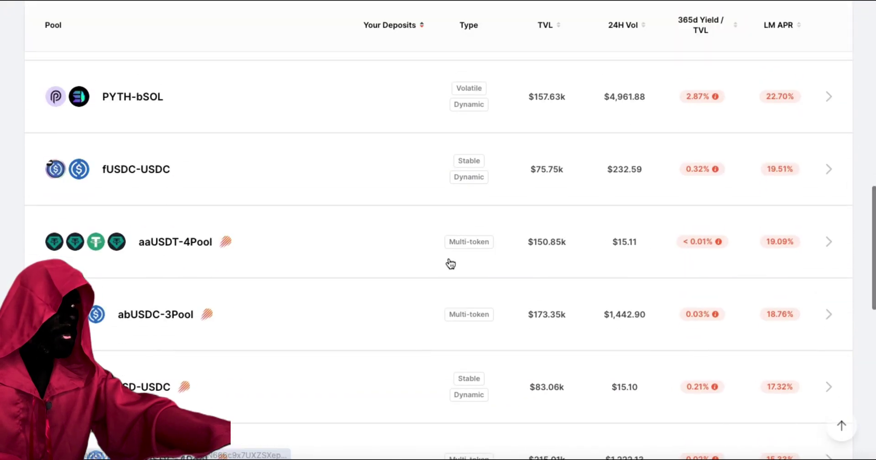
scroll(450, 262, down, 4)
scroll(448, 261, down, 1)
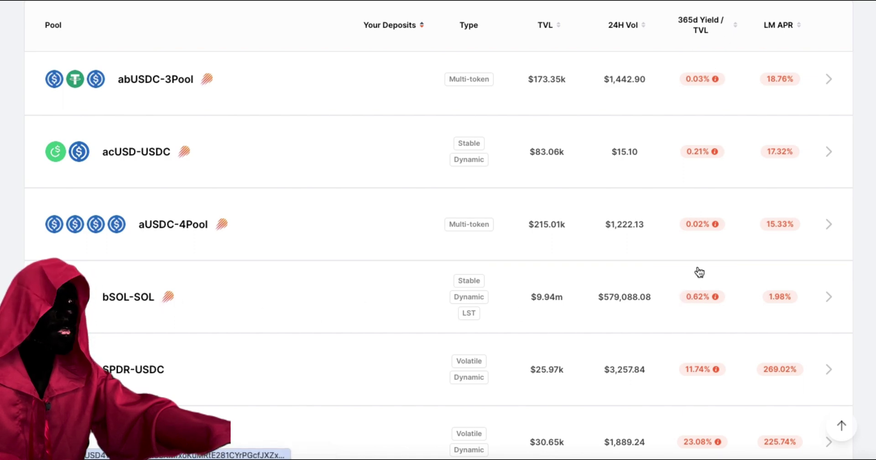
mouse_move(716, 299)
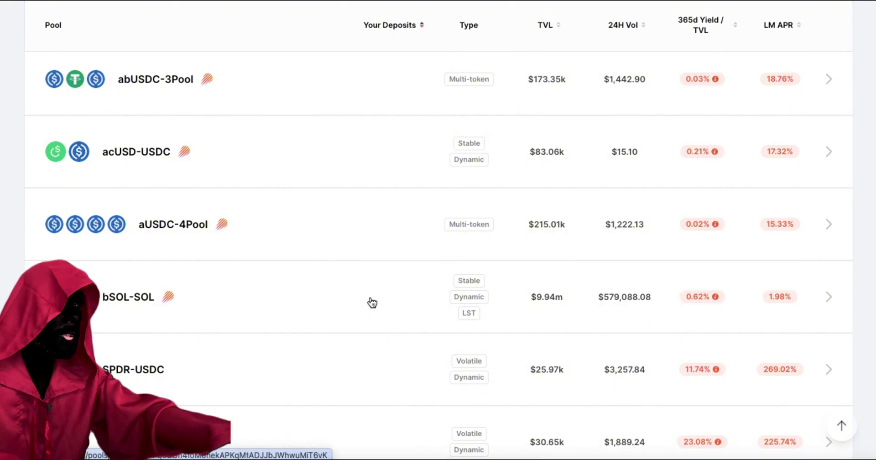
Step: Open the bSOL-SOL pool and enter 1 SOL, auto-filling 2.394304062 bSOL
click(293, 295)
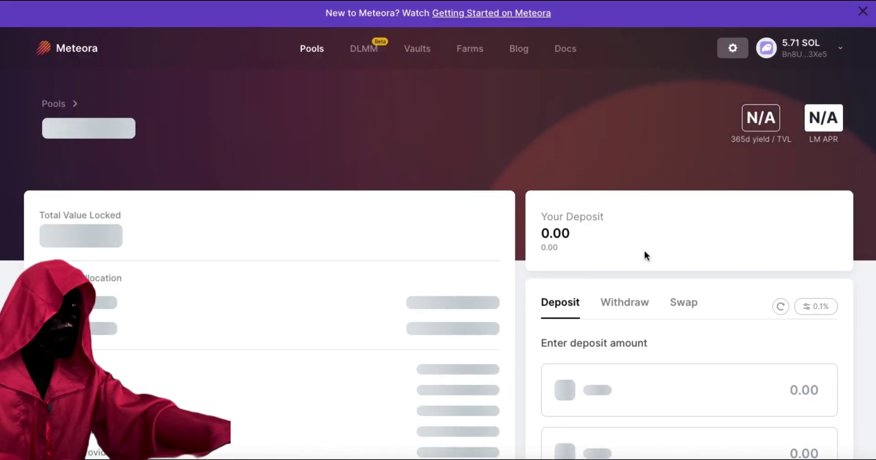
scroll(646, 255, down, 2)
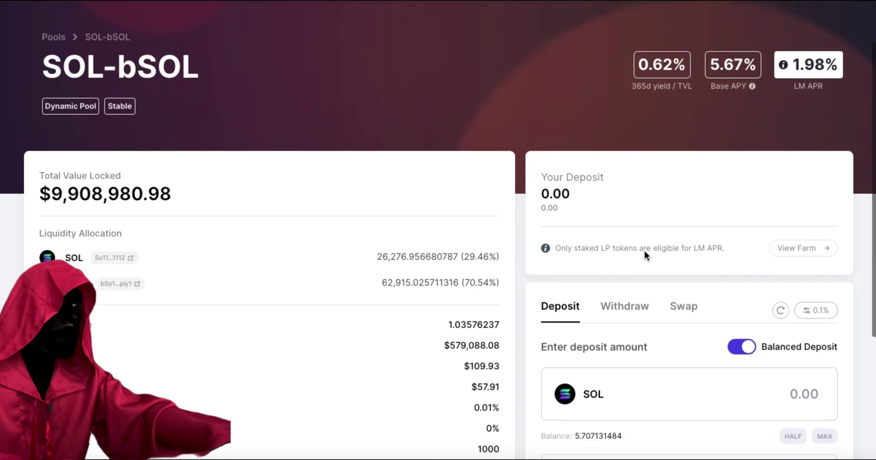
scroll(644, 255, down, 1)
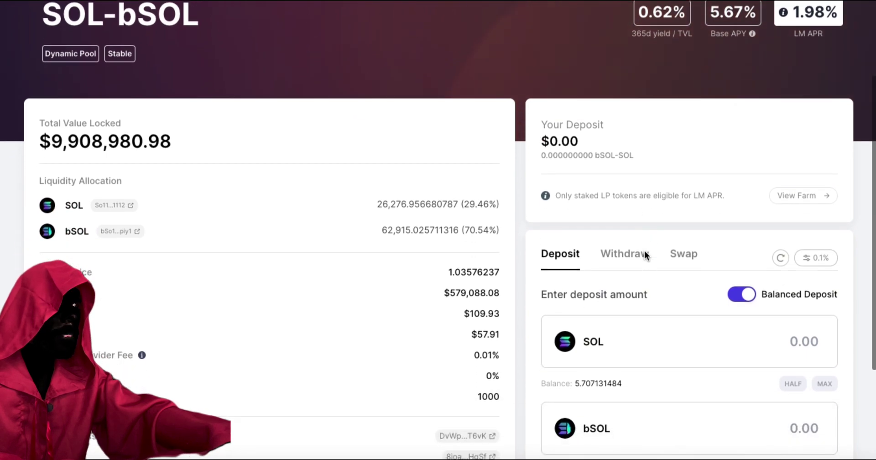
scroll(644, 250, down, 2)
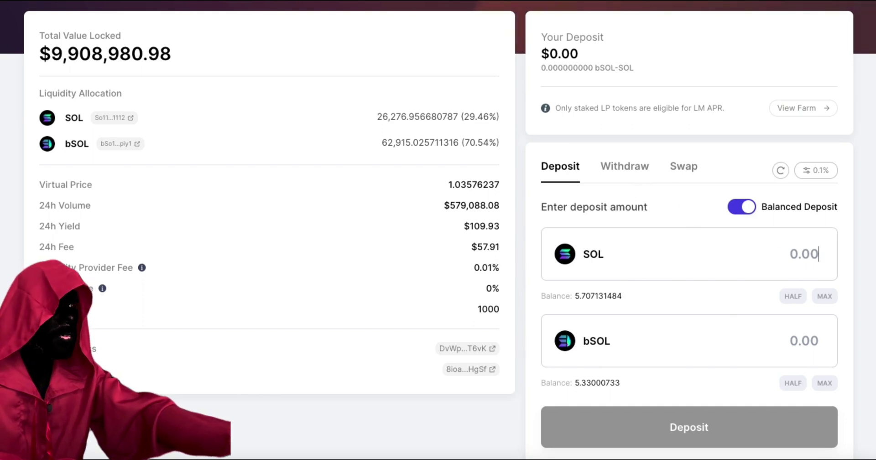
text(1)
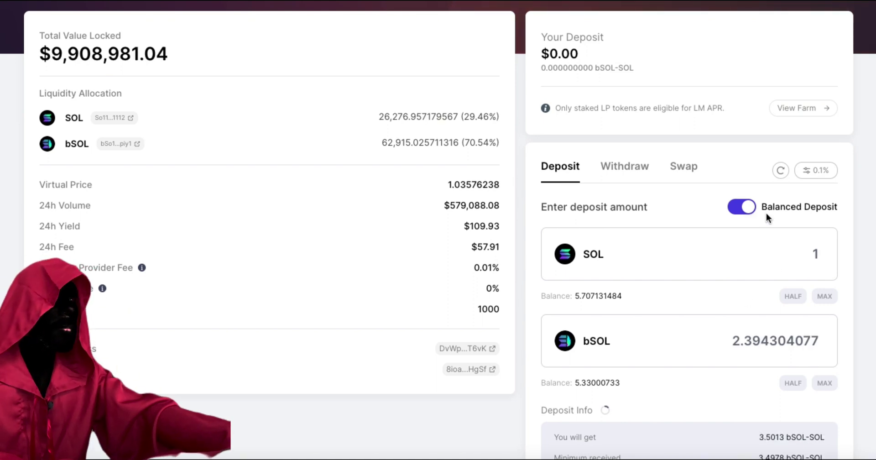
scroll(766, 212, down, 2)
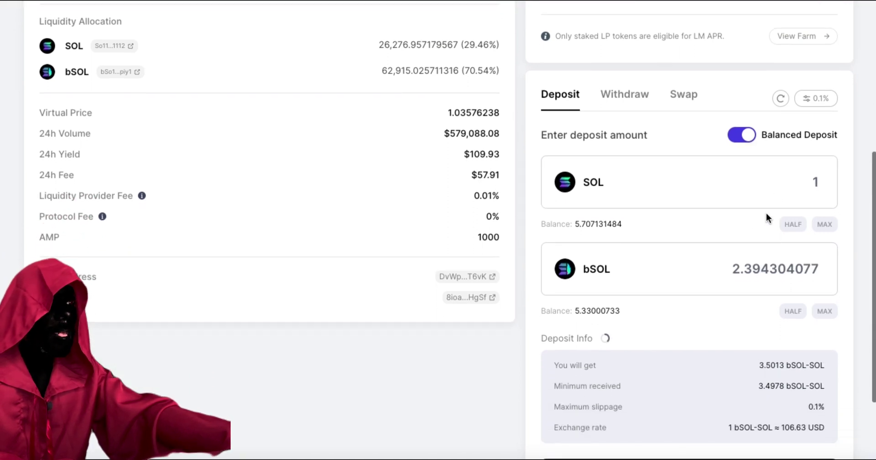
scroll(766, 212, down, 1)
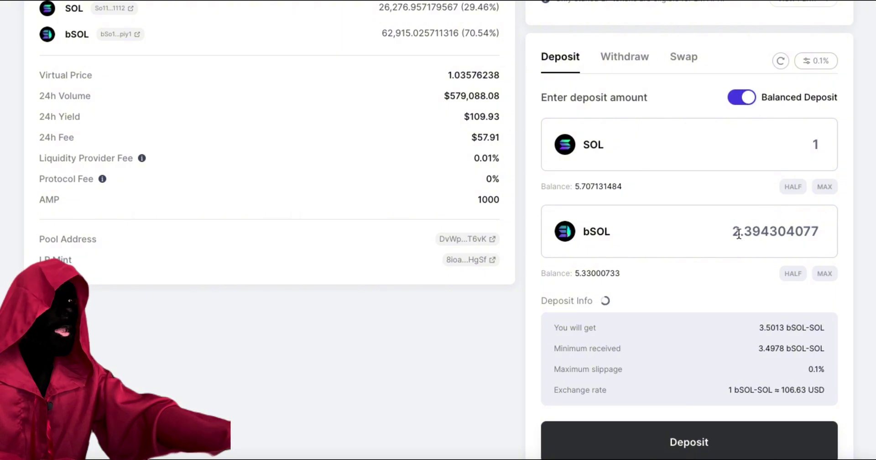
scroll(763, 219, up, 1)
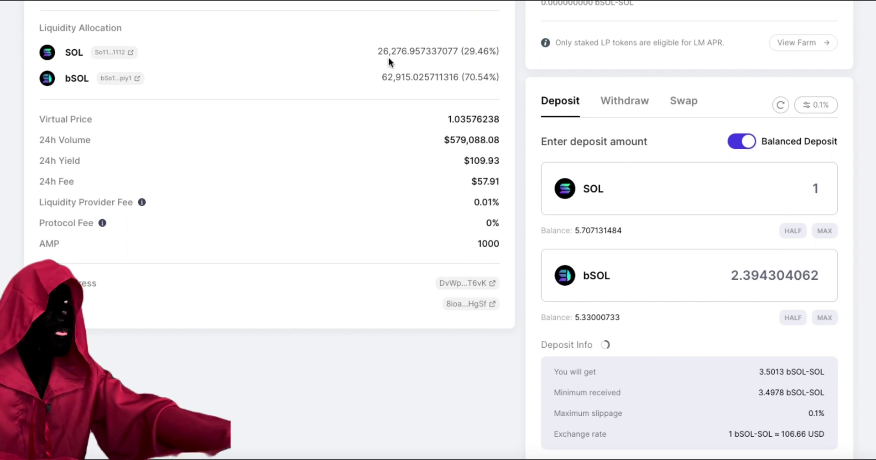
scroll(629, 161, down, 3)
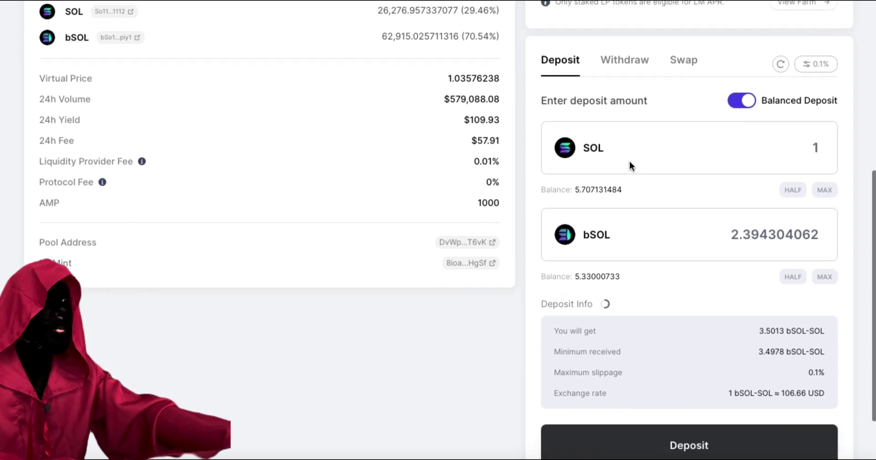
Step: Submit the 1 SOL balanced deposit and approve it in Phantom
click(638, 382)
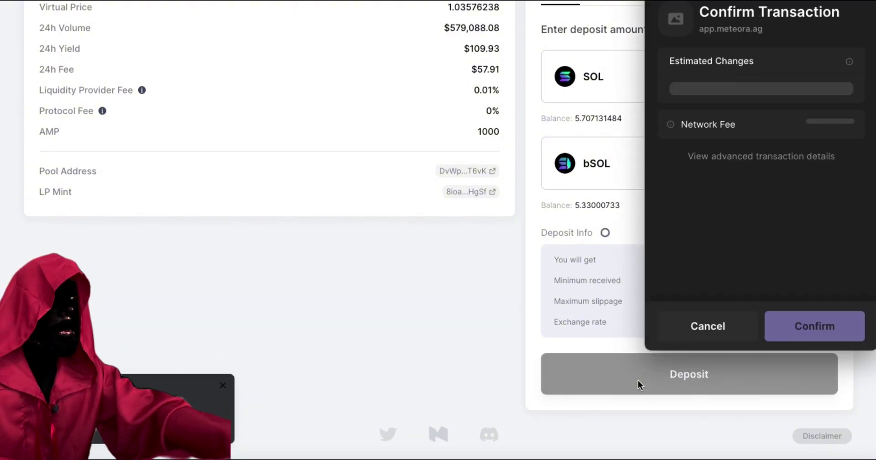
click(790, 330)
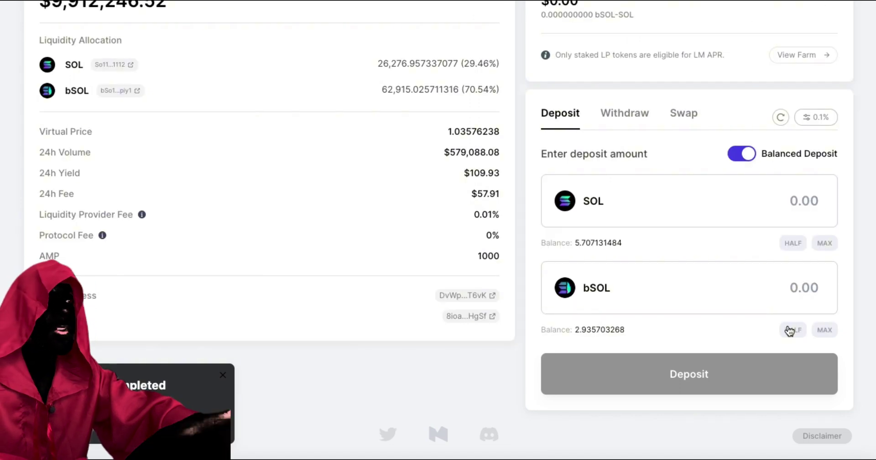
scroll(790, 331, up, 3)
scroll(789, 330, up, 3)
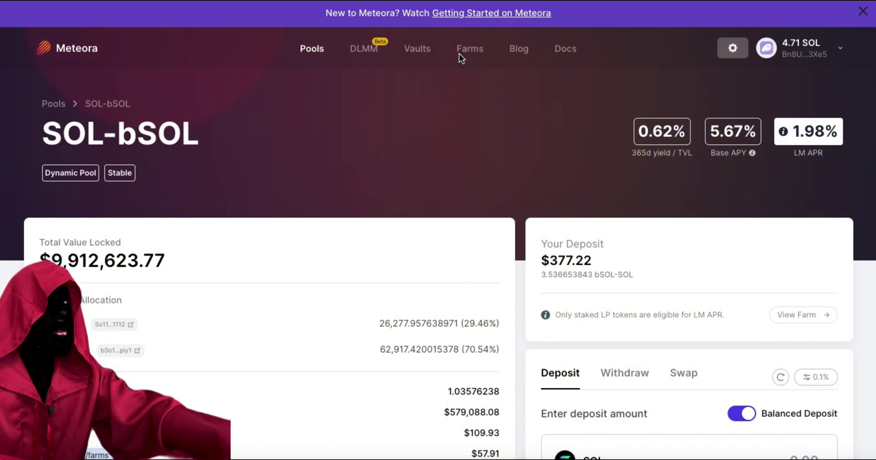
Step: On the Farms page, stake the full 3.536653843 bSOL-SOL LP balance
click(459, 53)
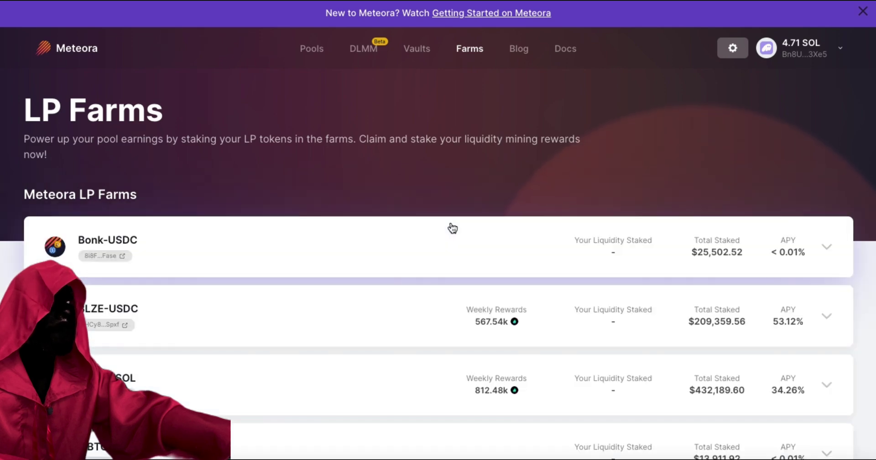
scroll(452, 226, down, 3)
scroll(452, 227, down, 4)
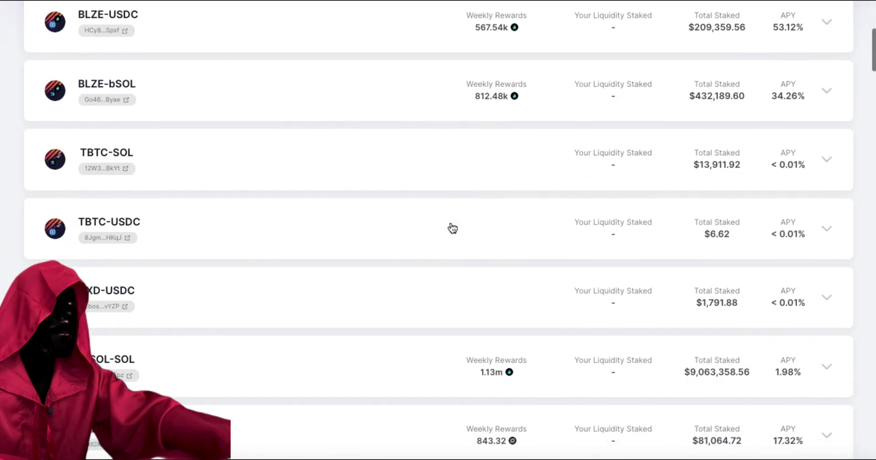
scroll(443, 320, down, 1)
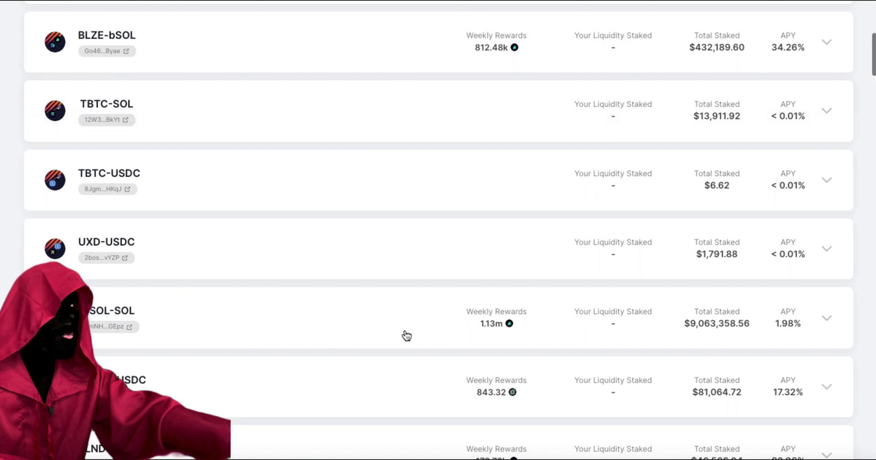
click(295, 333)
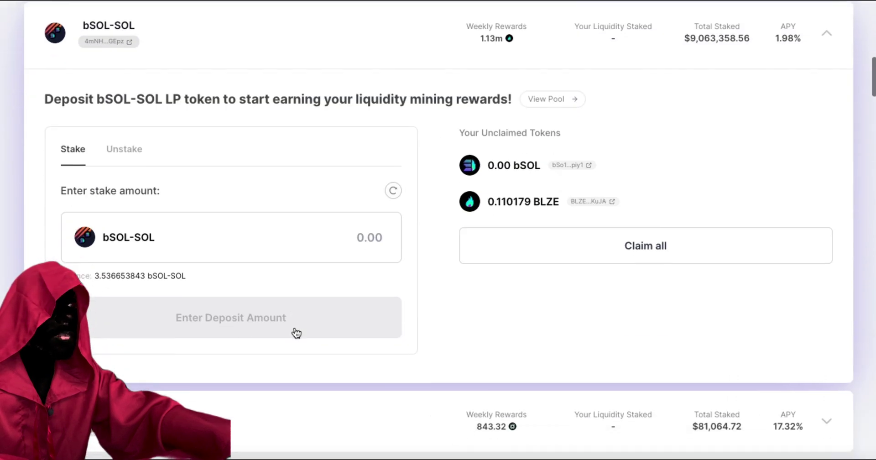
click(147, 275)
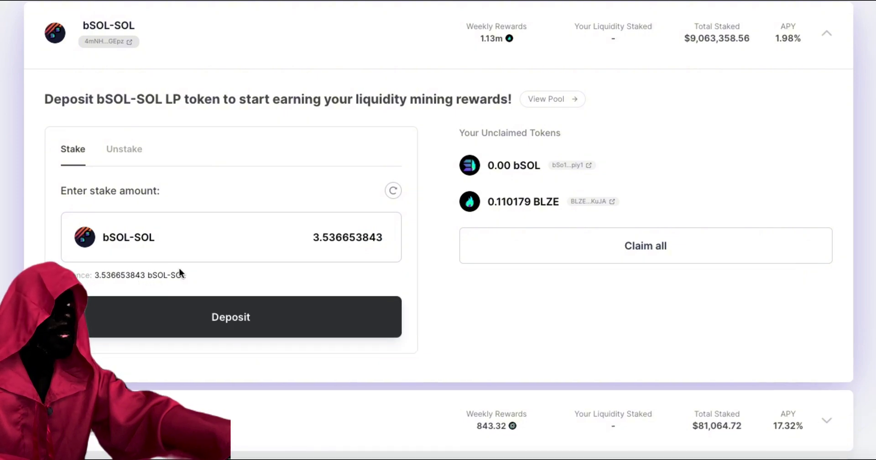
click(247, 329)
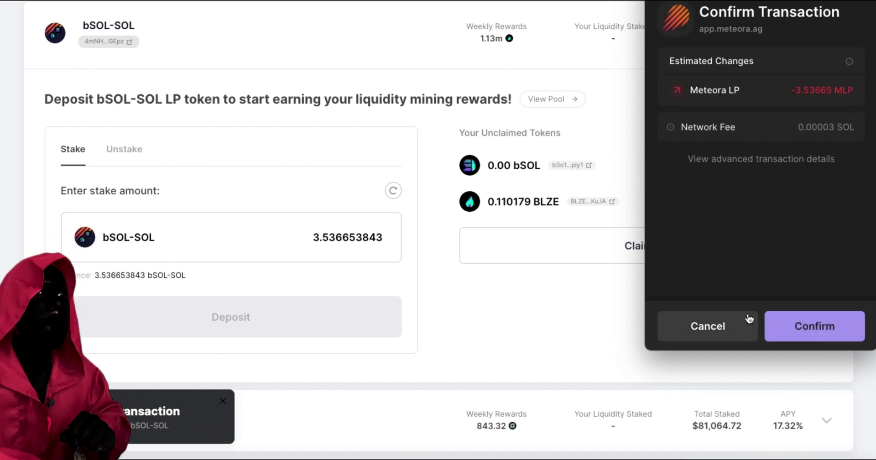
Step: Approve staking 3.5367 LP tokens, then enter the full 3.536653843 balance to unstake
click(782, 328)
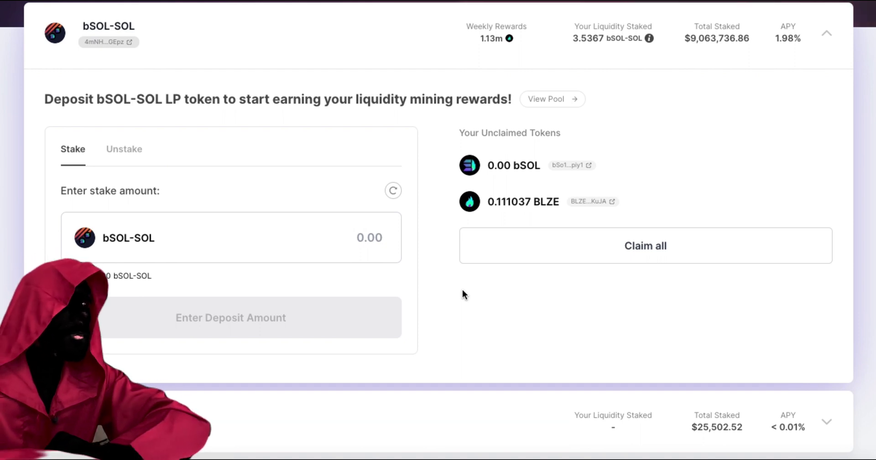
scroll(462, 294, up, 1)
scroll(463, 290, down, 3)
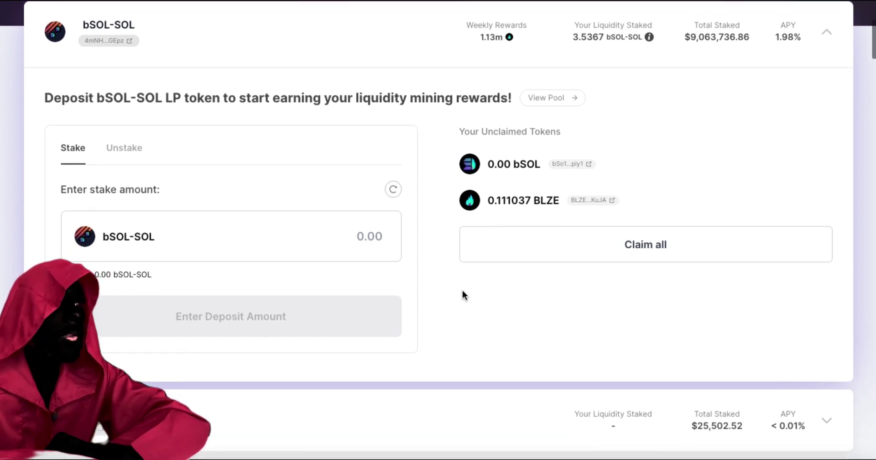
scroll(462, 290, up, 2)
scroll(462, 294, up, 1)
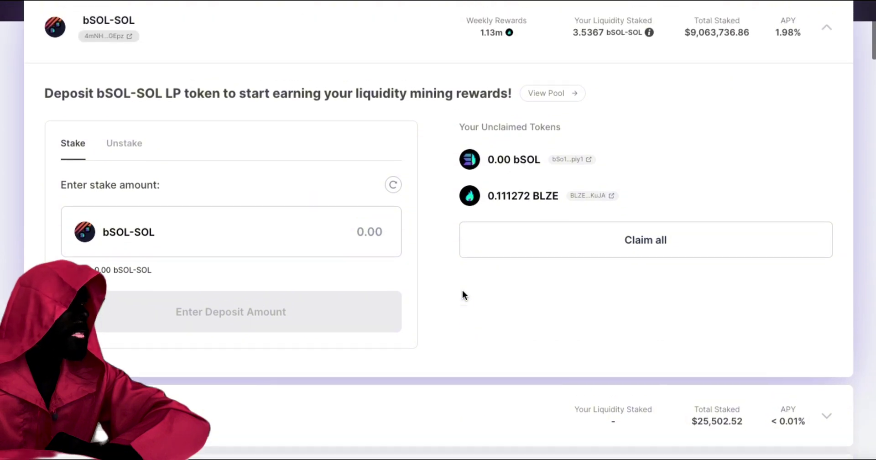
scroll(393, 214, up, 2)
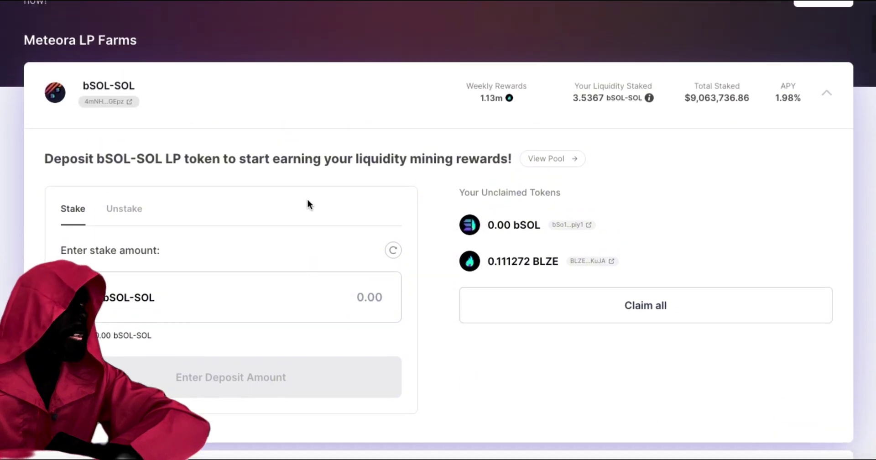
click(130, 215)
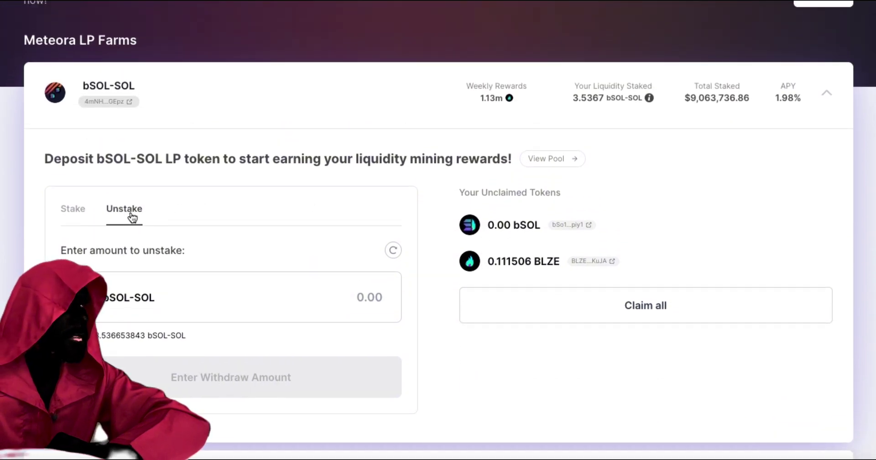
click(151, 338)
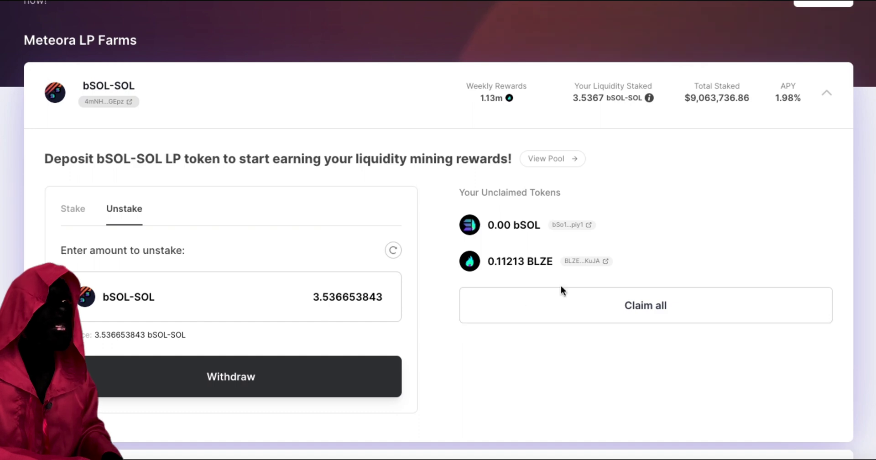
Step: Claim all unclaimed BLZE rewards from the bSOL-SOL farm and approve the claim in the wallet
click(562, 307)
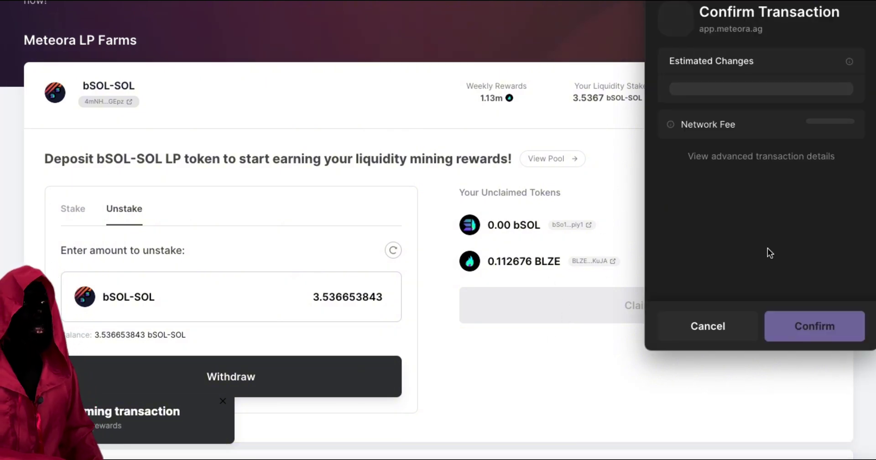
click(801, 336)
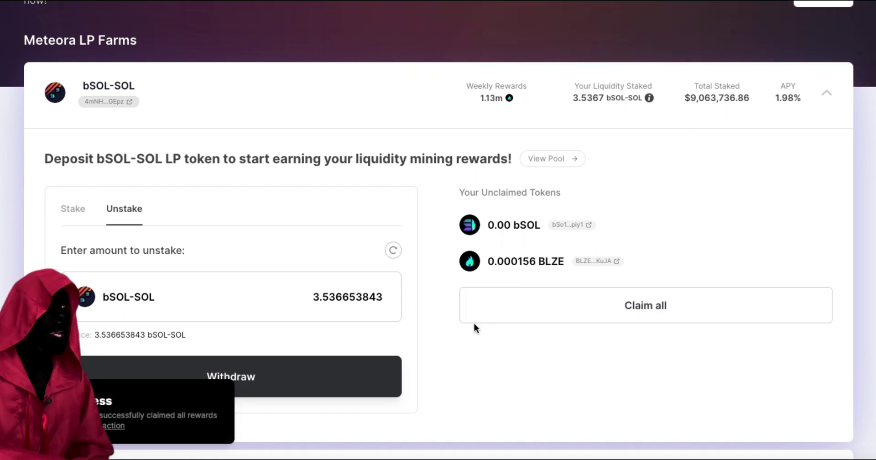
scroll(474, 322, down, 1)
Step: Unstake all 3.536653843 bSOL-SOL LP tokens and approve the 0.00003 SOL transaction
click(354, 330)
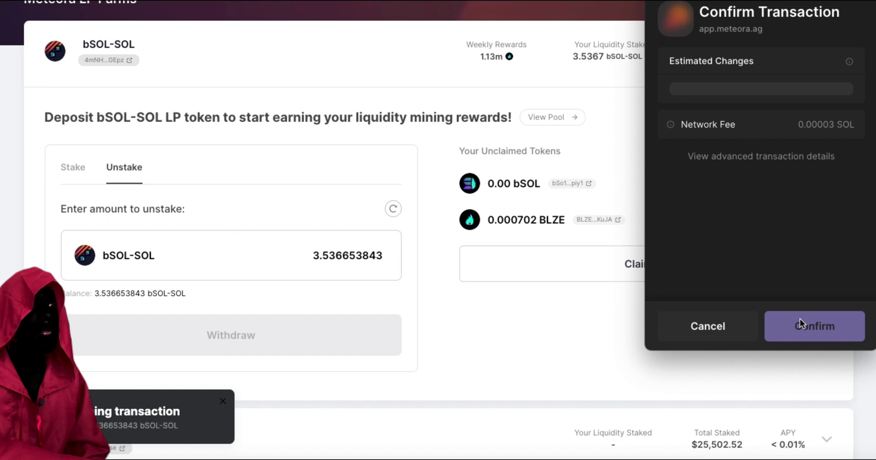
click(801, 326)
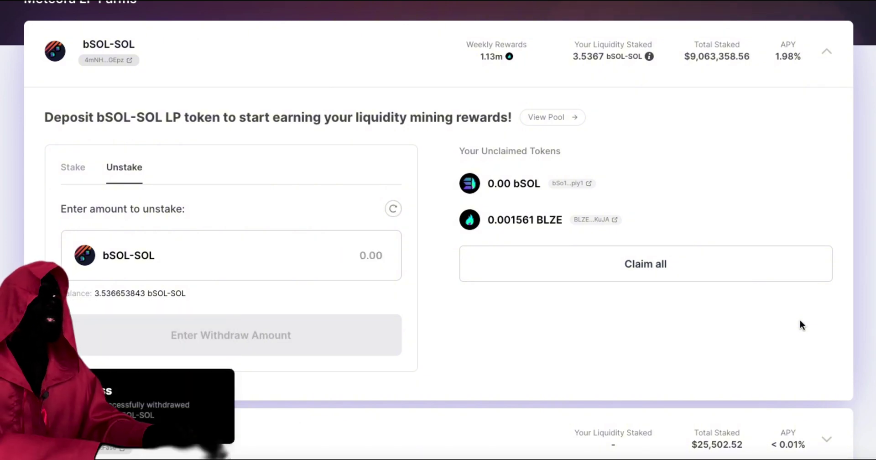
scroll(491, 227, up, 1)
scroll(491, 226, up, 4)
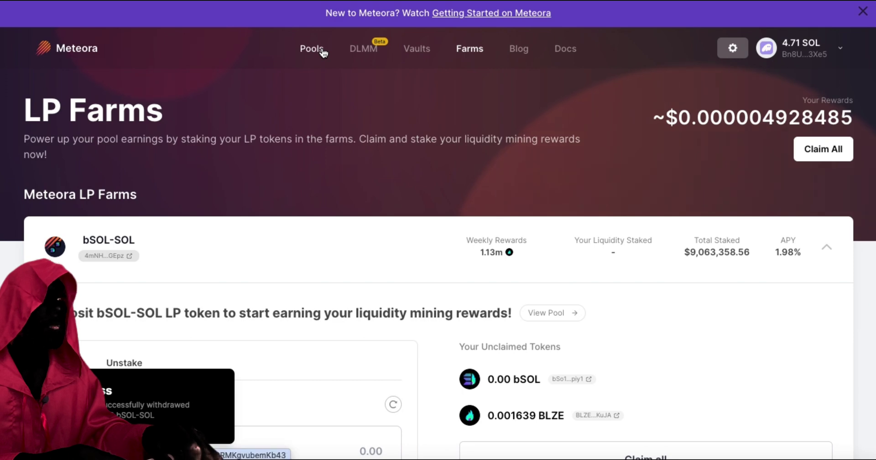
Step: Open the bSOL-SOL pool page from the Pools list
click(323, 52)
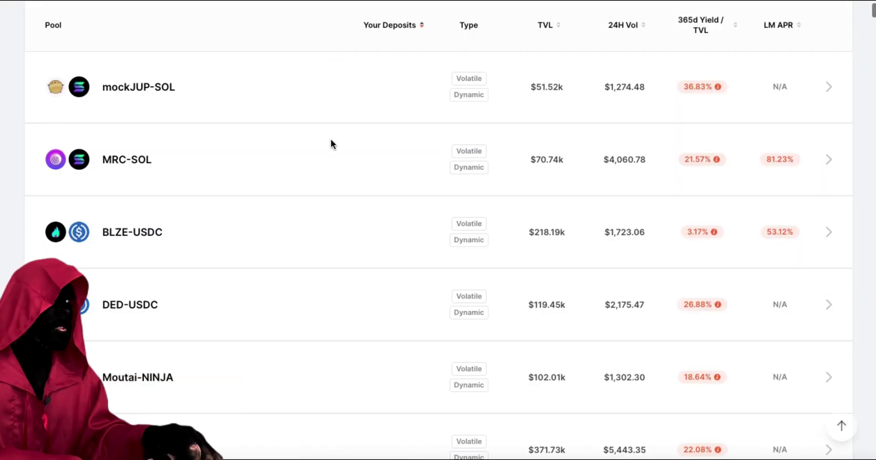
scroll(345, 195, up, 2)
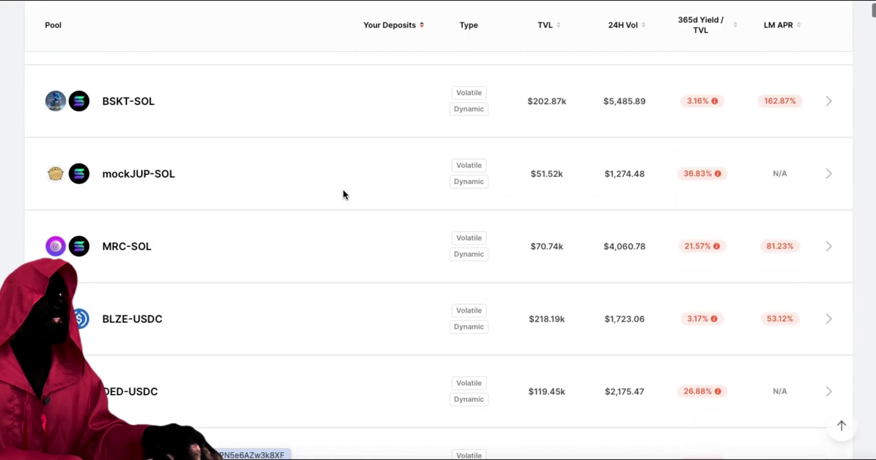
scroll(343, 194, up, 10)
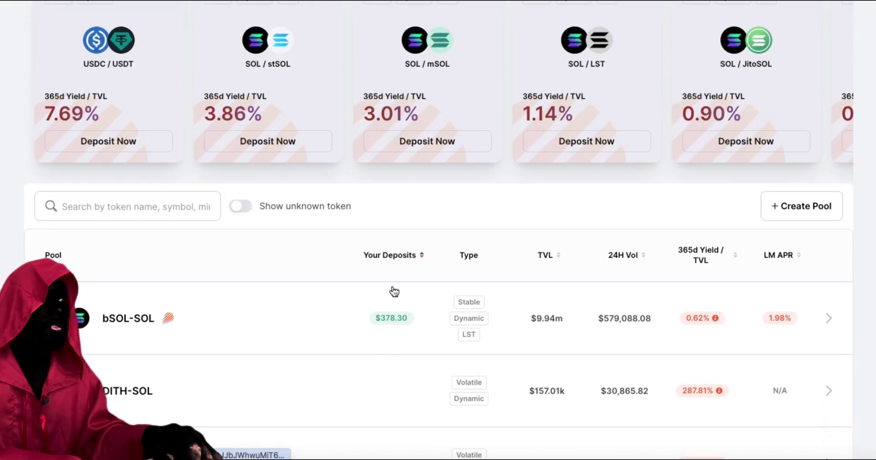
click(350, 311)
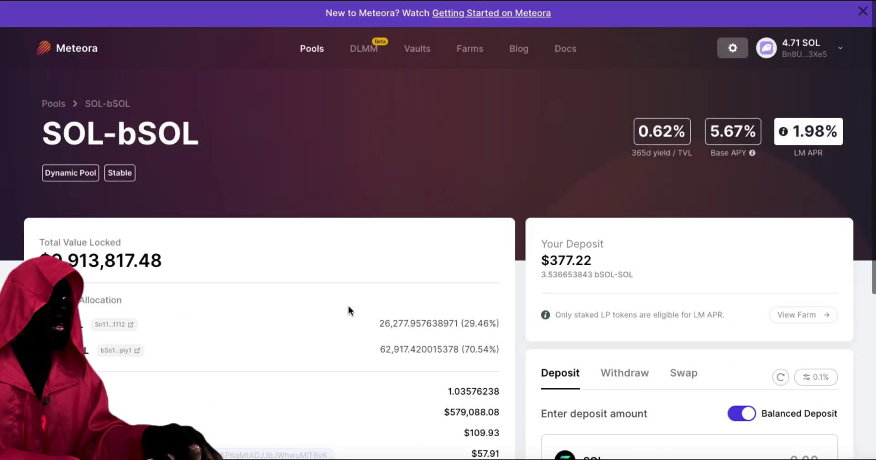
scroll(626, 305, down, 1)
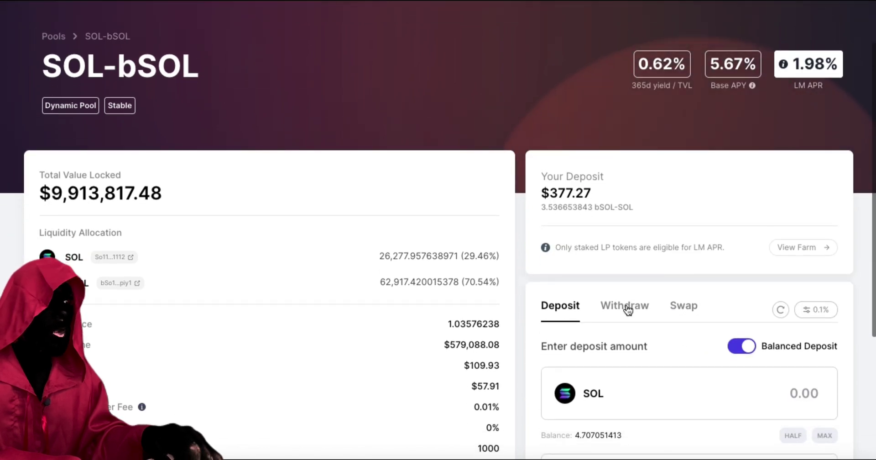
Step: Withdraw the full SOL-bSOL LP token balance using MAX
click(626, 306)
scroll(626, 307, down, 2)
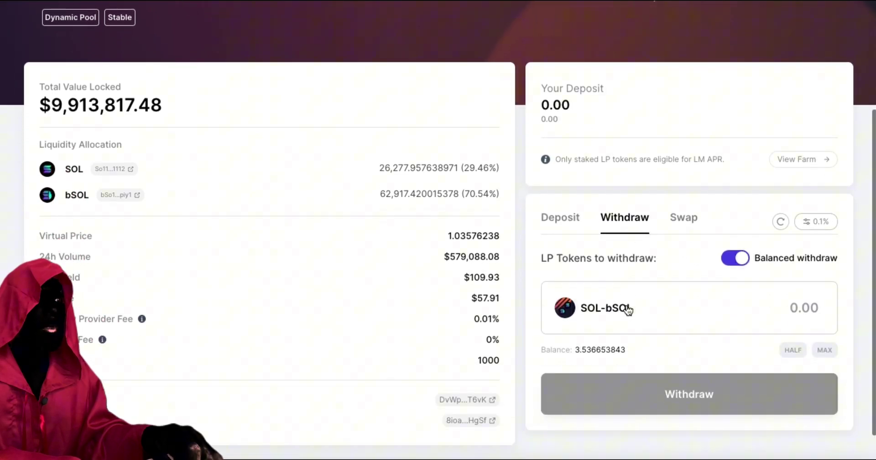
click(824, 350)
scroll(771, 352, down, 3)
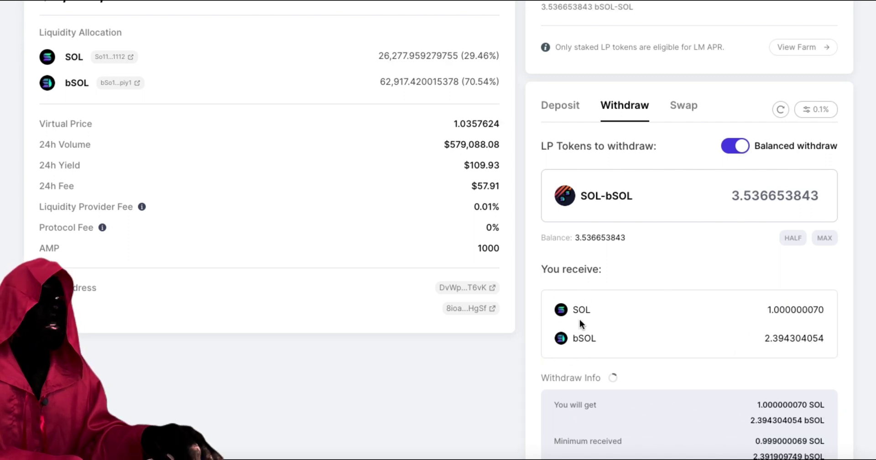
scroll(579, 320, down, 4)
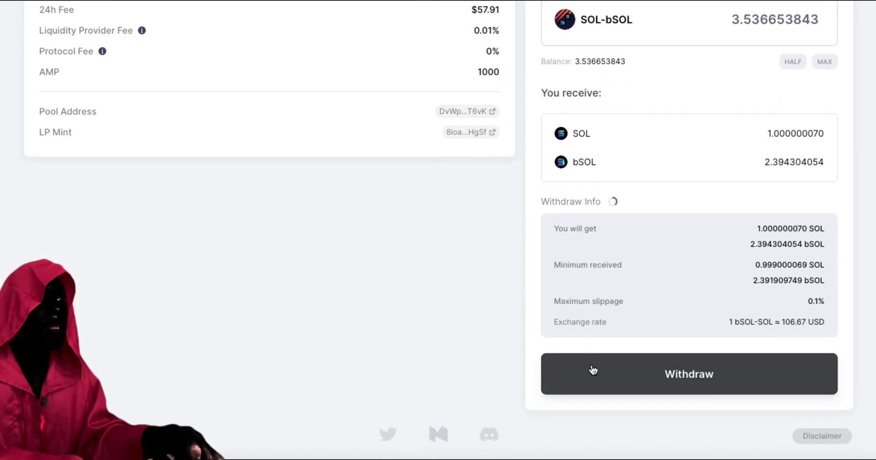
click(592, 369)
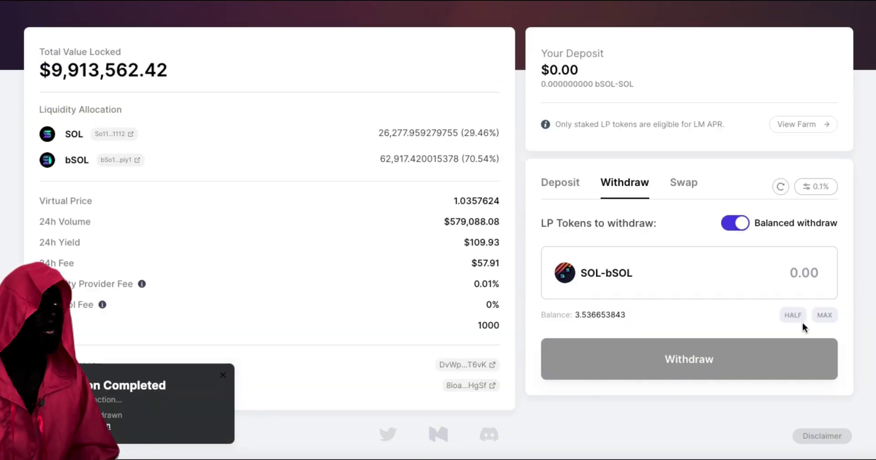
scroll(803, 322, up, 5)
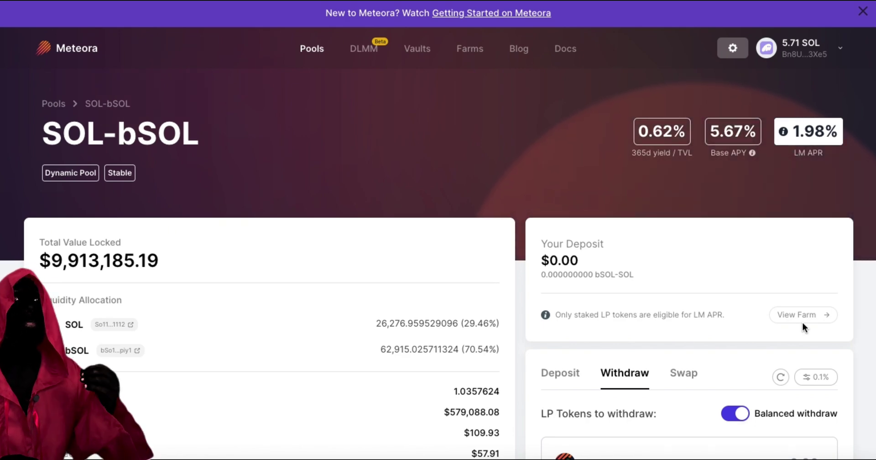
Step: Go to the Vaults page and scroll down to the USDC, USDT and SOL vault table
click(418, 50)
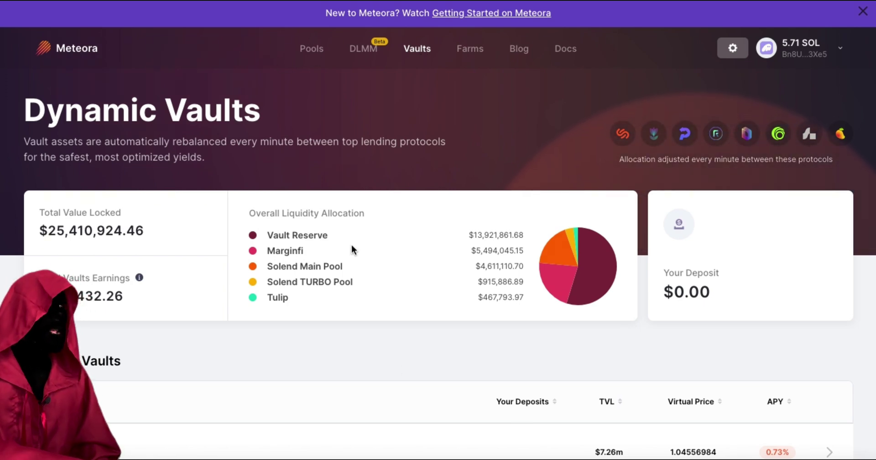
scroll(390, 289, down, 1)
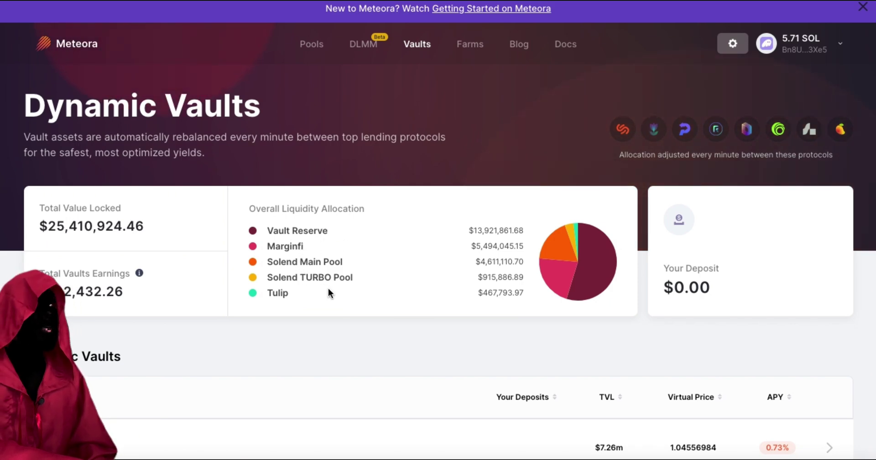
scroll(328, 290, down, 1)
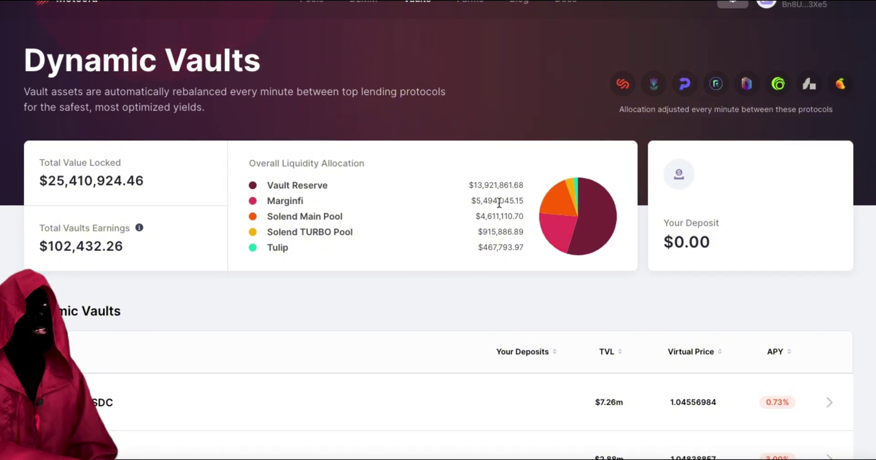
scroll(498, 205, down, 3)
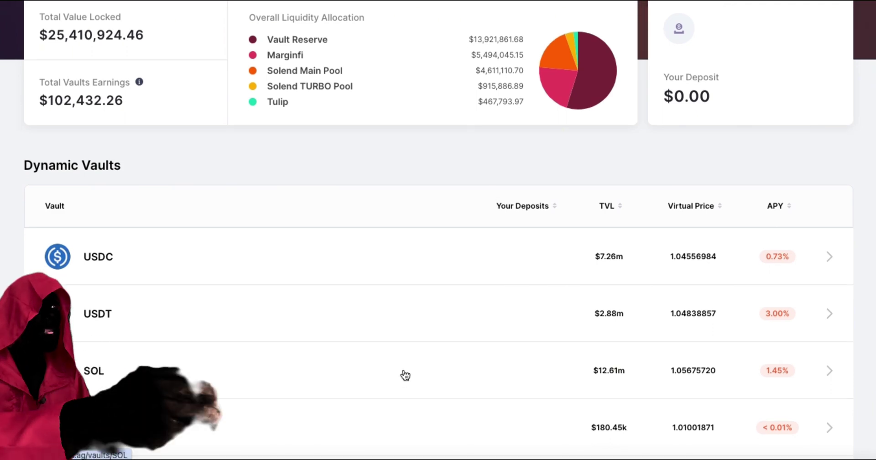
Step: Open the SOL vault and submit a 1 SOL deposit
click(404, 372)
scroll(442, 360, down, 2)
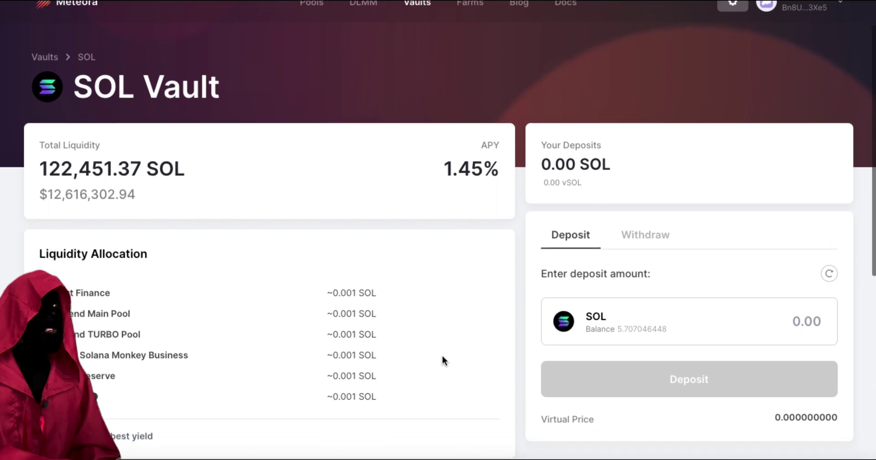
scroll(442, 356, down, 1)
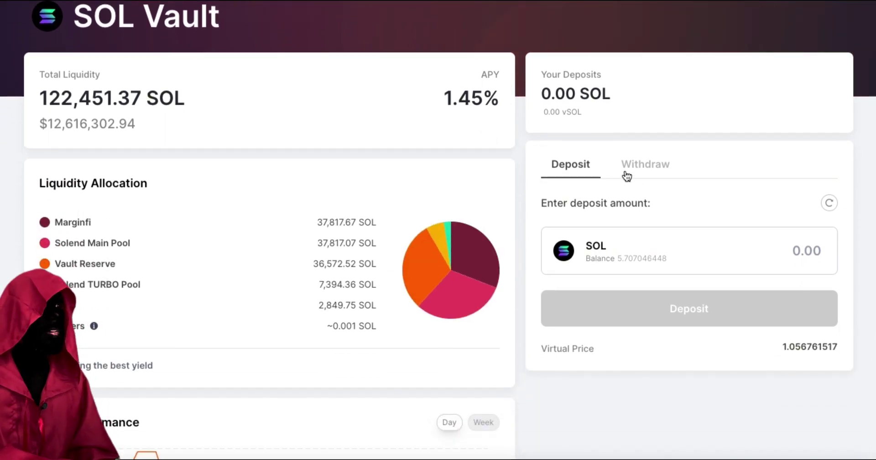
click(694, 249)
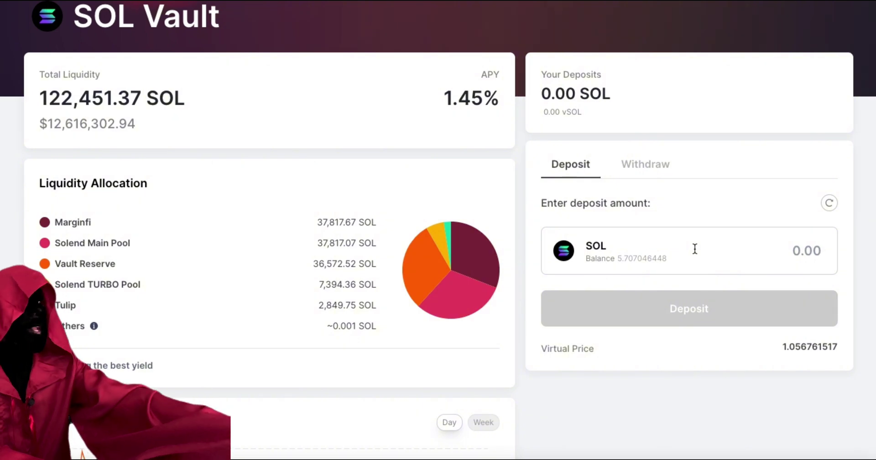
text(1)
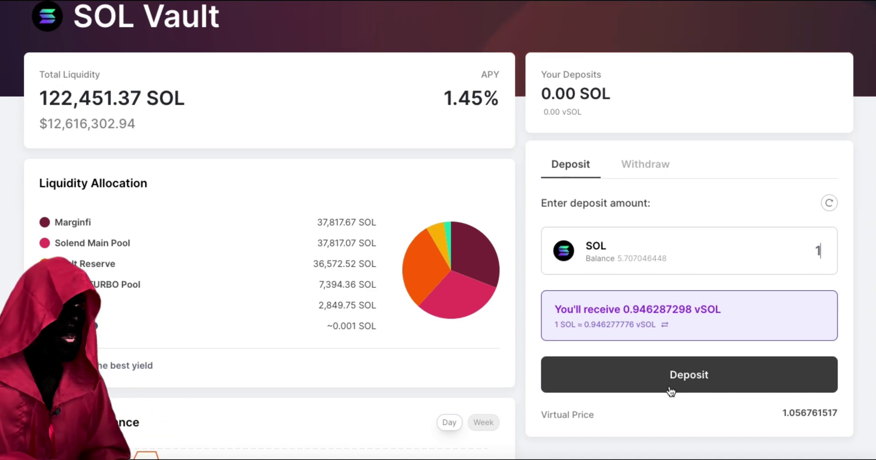
click(671, 371)
scroll(525, 355, down, 5)
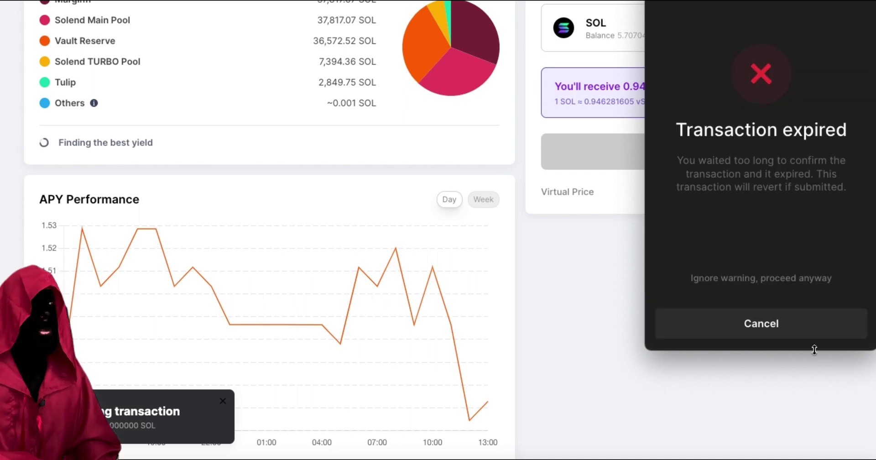
Step: Dismiss the expired request, re-enter 1 SOL and approve the deposit in the wallet
click(807, 335)
scroll(749, 258, up, 3)
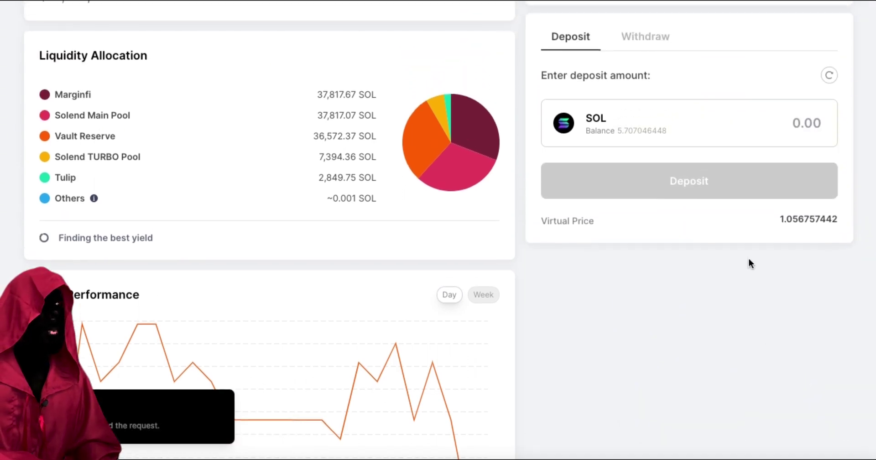
click(681, 160)
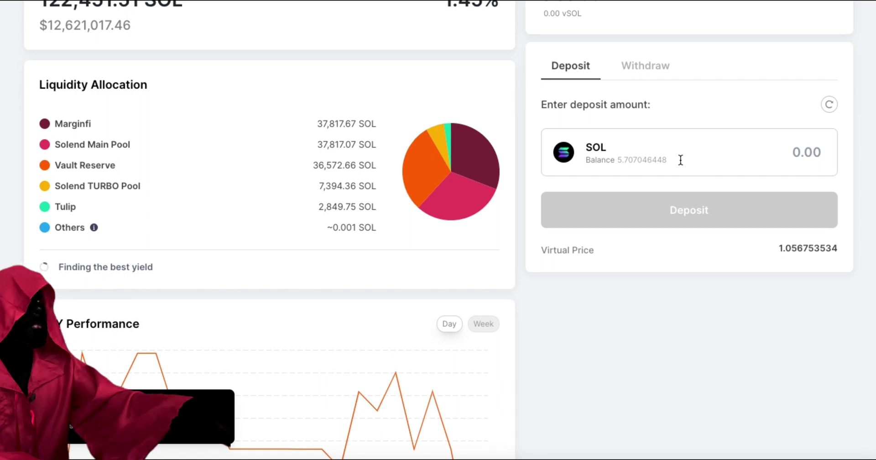
text(1)
click(691, 283)
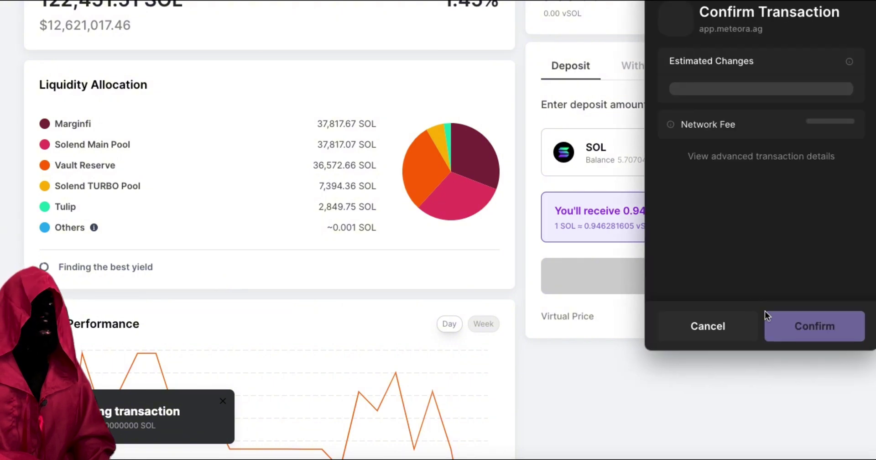
click(797, 326)
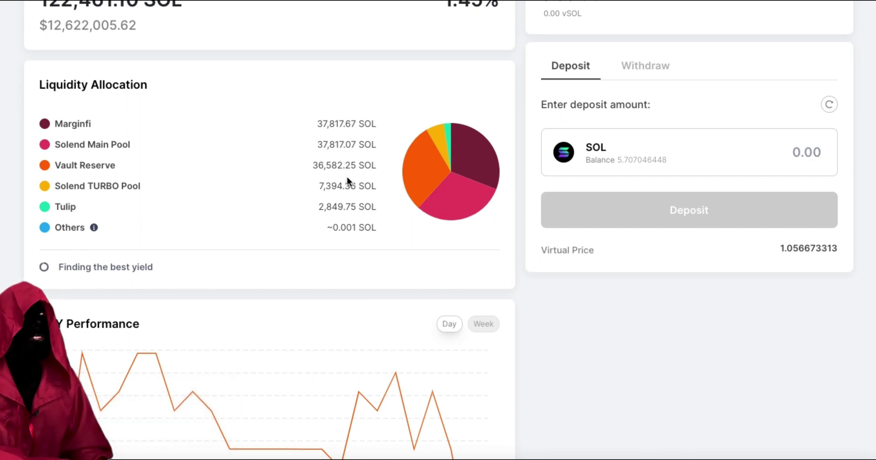
Step: Withdraw the entire vSOL balance from the SOL Vault and approve it in the wallet
scroll(539, 277, up, 1)
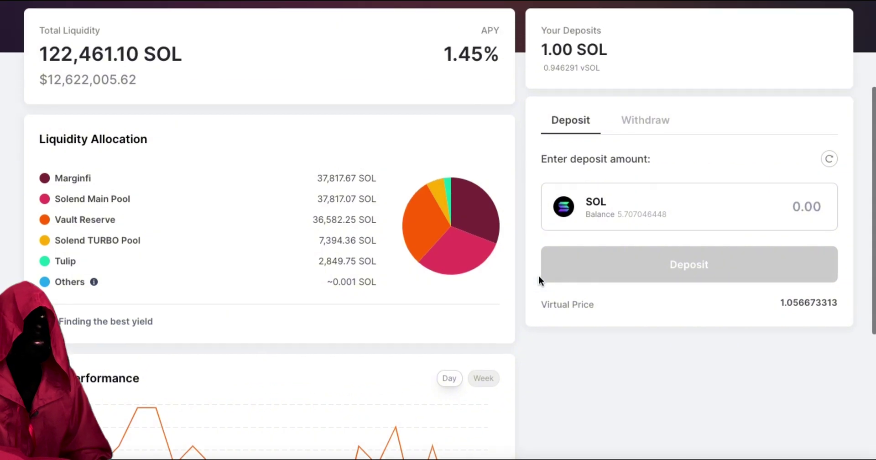
click(648, 122)
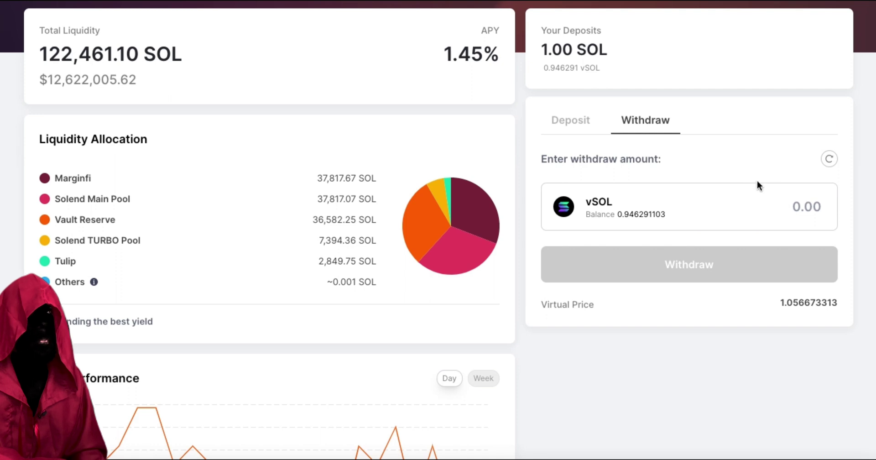
click(655, 215)
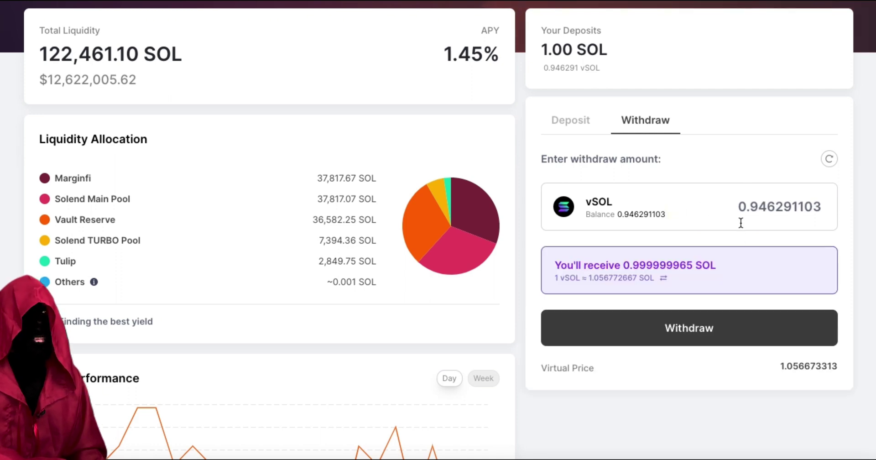
click(710, 331)
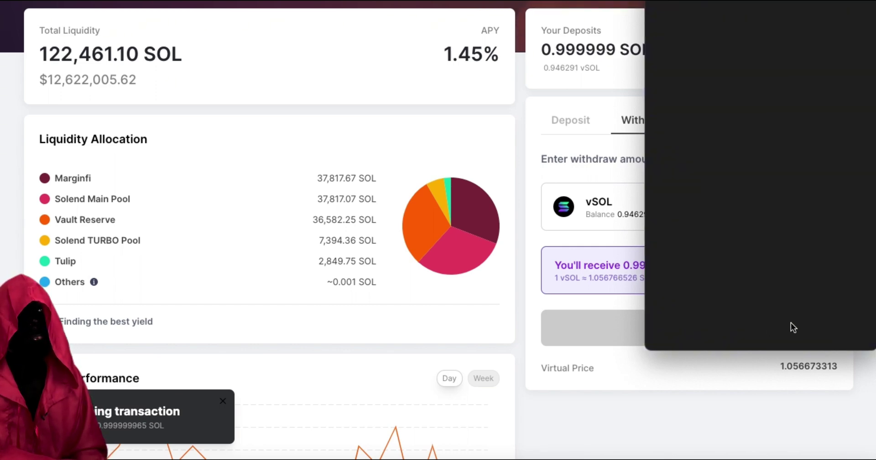
click(808, 321)
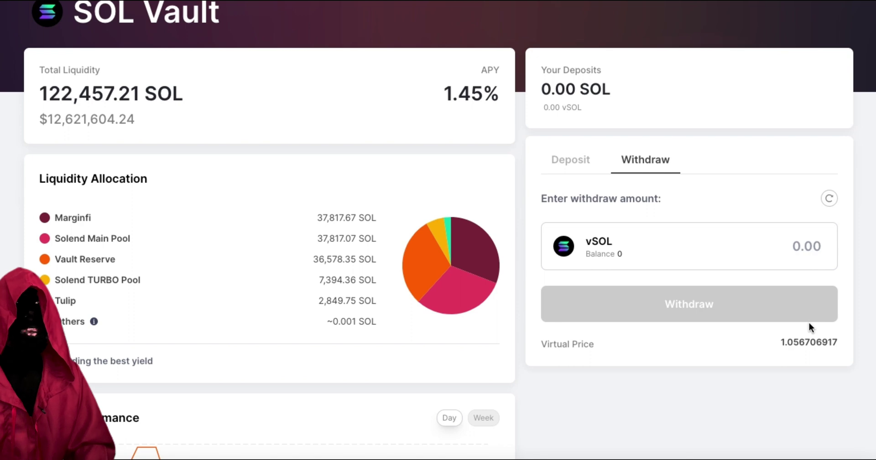
scroll(811, 327, up, 1)
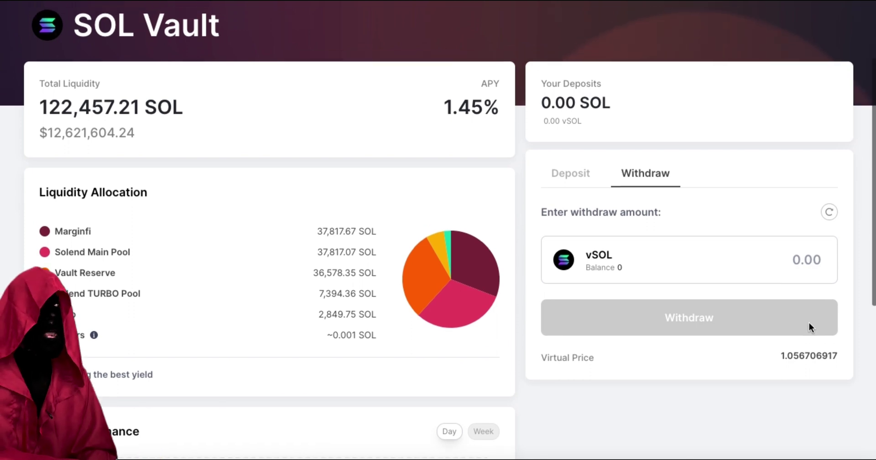